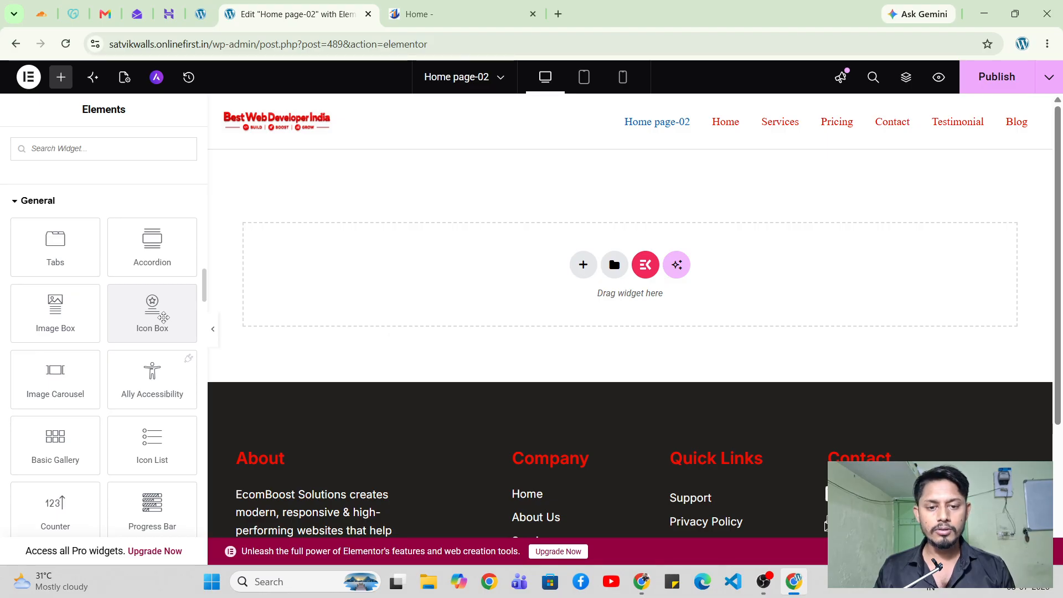
Scroll the ecomboostsolutions.in reference homepage down to its footer with the Contact Us details.
click(420, 14)
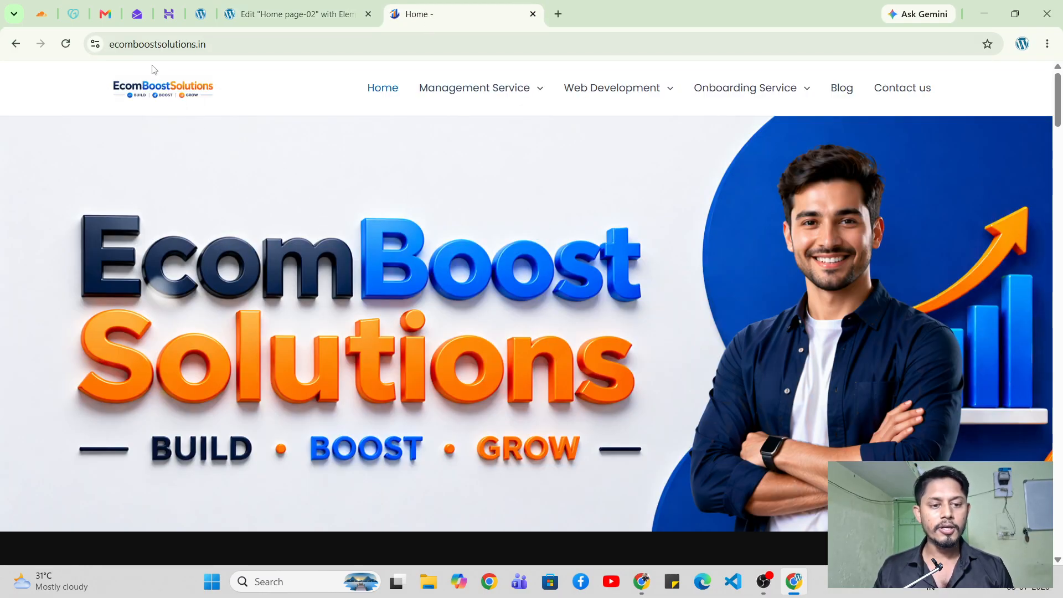
scroll(391, 195, down, 20)
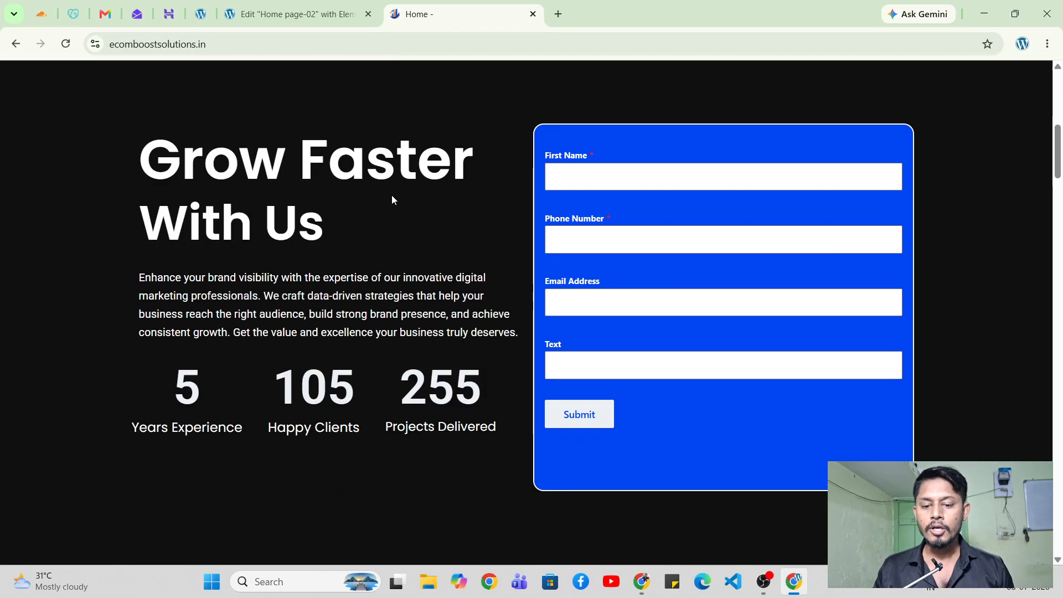
scroll(405, 196, down, 20)
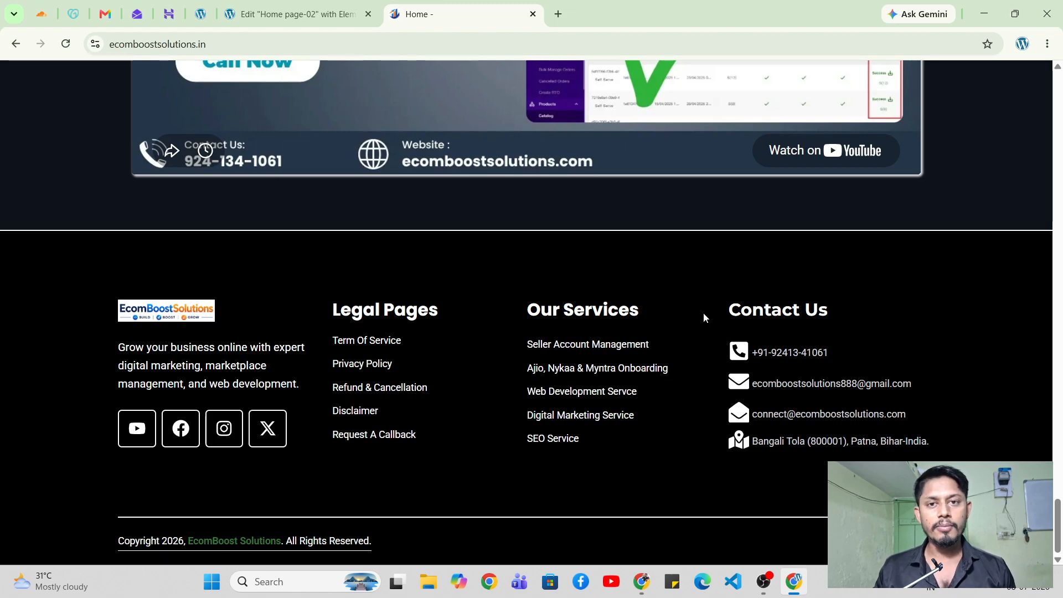
Back in the editor, add a new Flexbox container with the two-column structure to Home page-02.
click(294, 14)
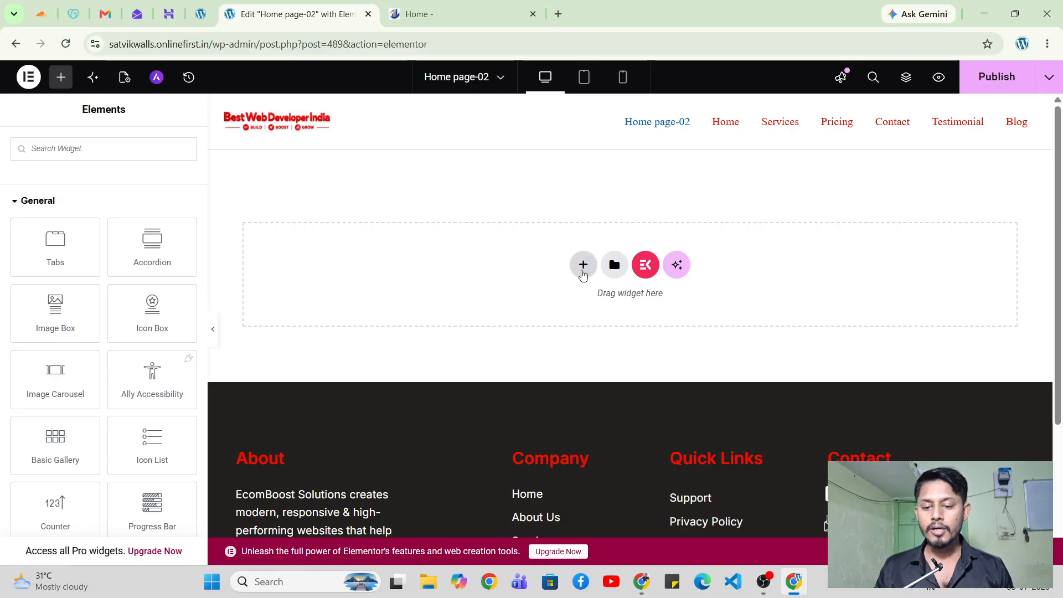
click(583, 265)
click(577, 302)
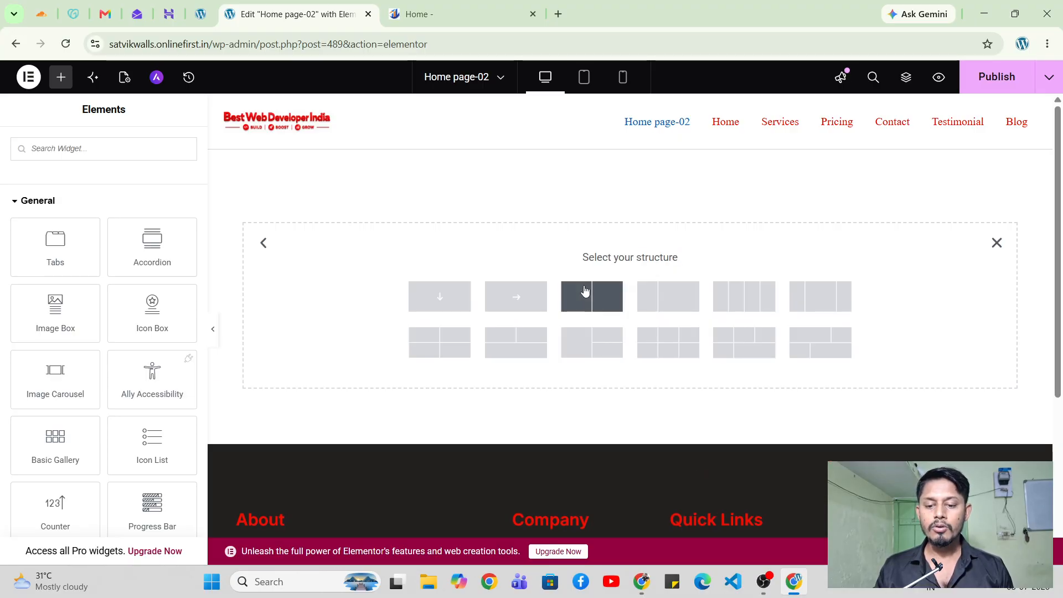
click(586, 293)
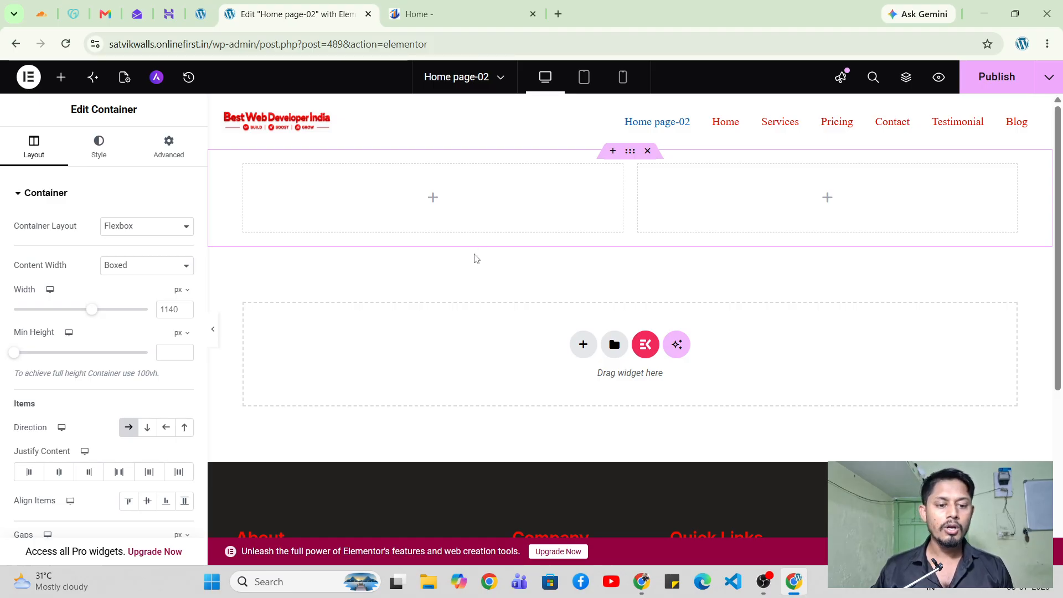
Unlink the container padding and set Top and Bottom to 50 px.
click(167, 148)
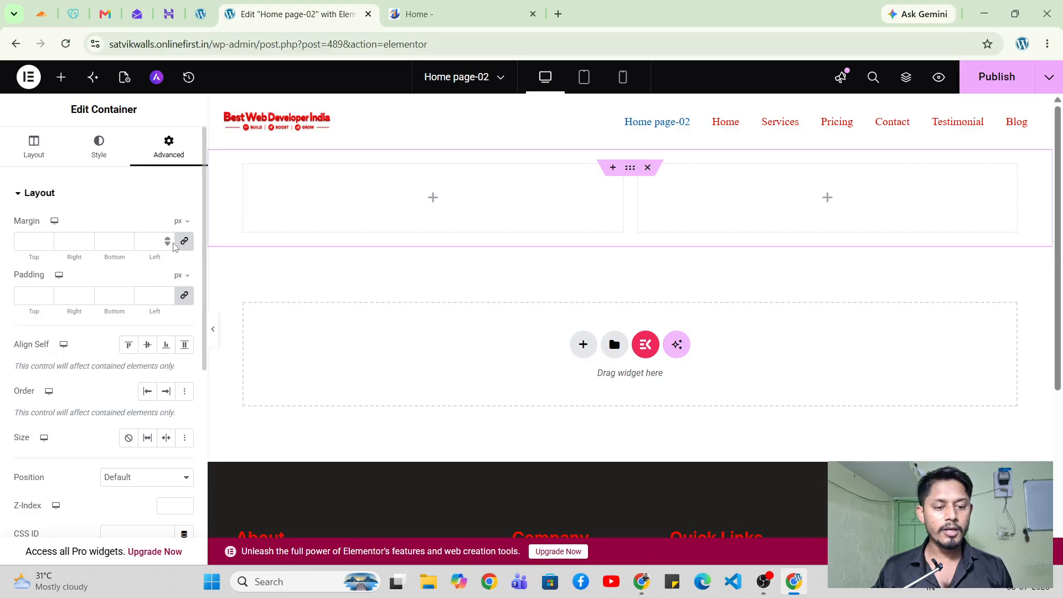
click(184, 295)
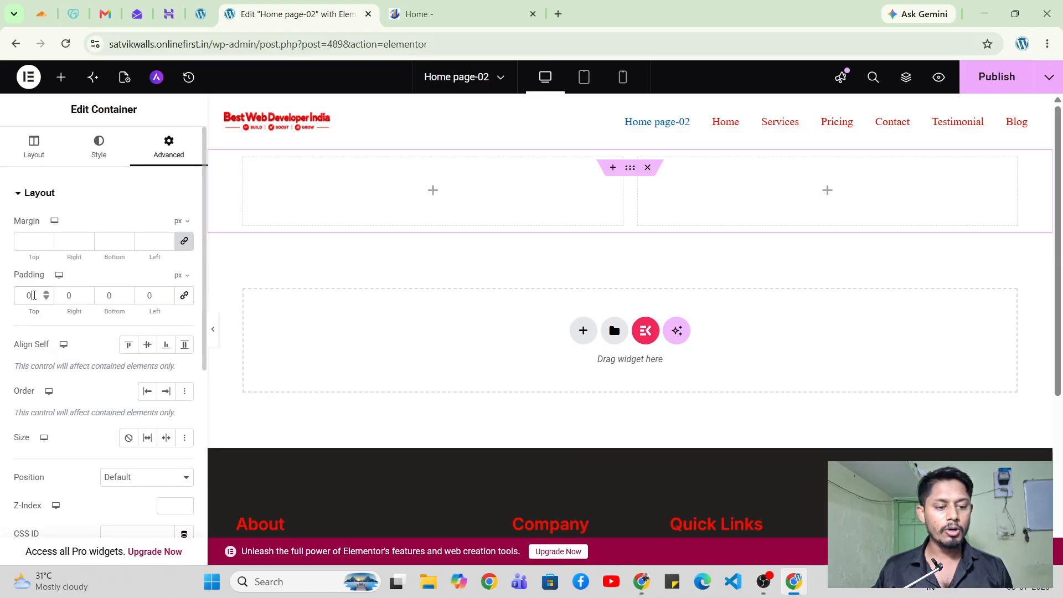
click(33, 295)
text(50)
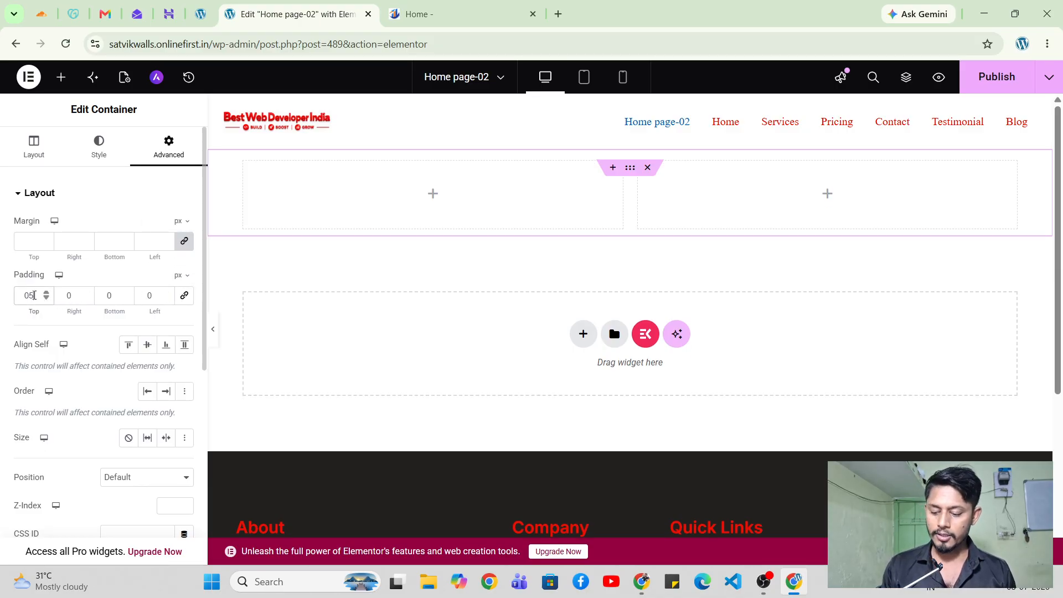
click(116, 300)
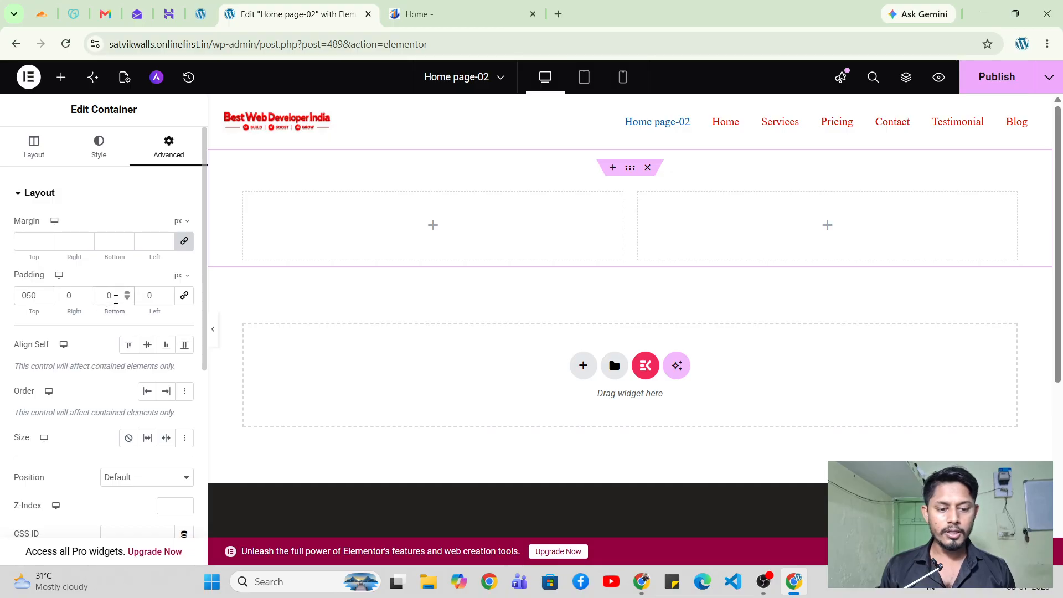
text(50)
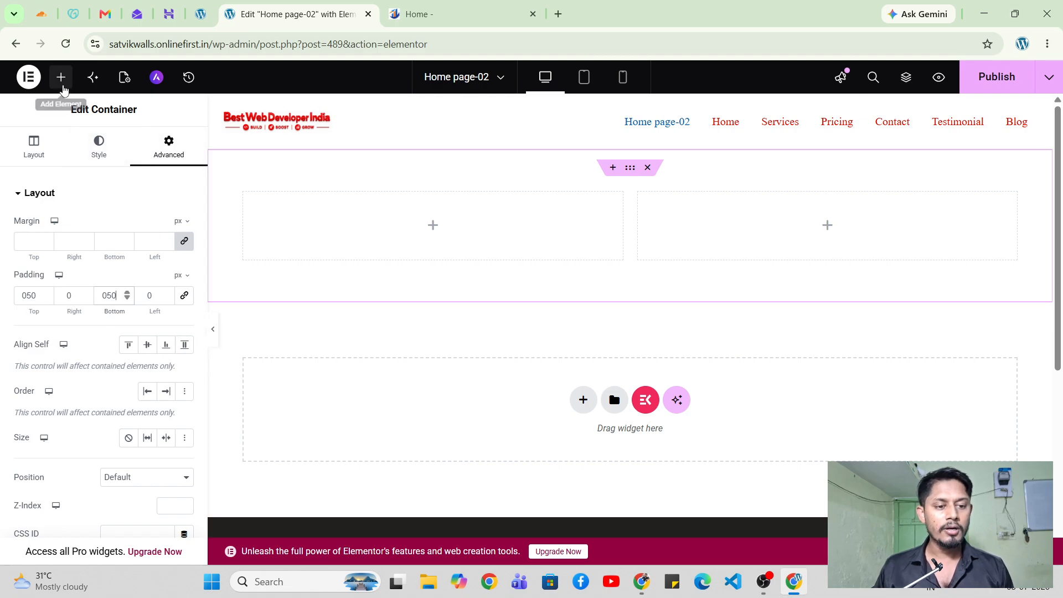
Drag an Icon List widget from the widget panel into the new container's left column.
click(61, 77)
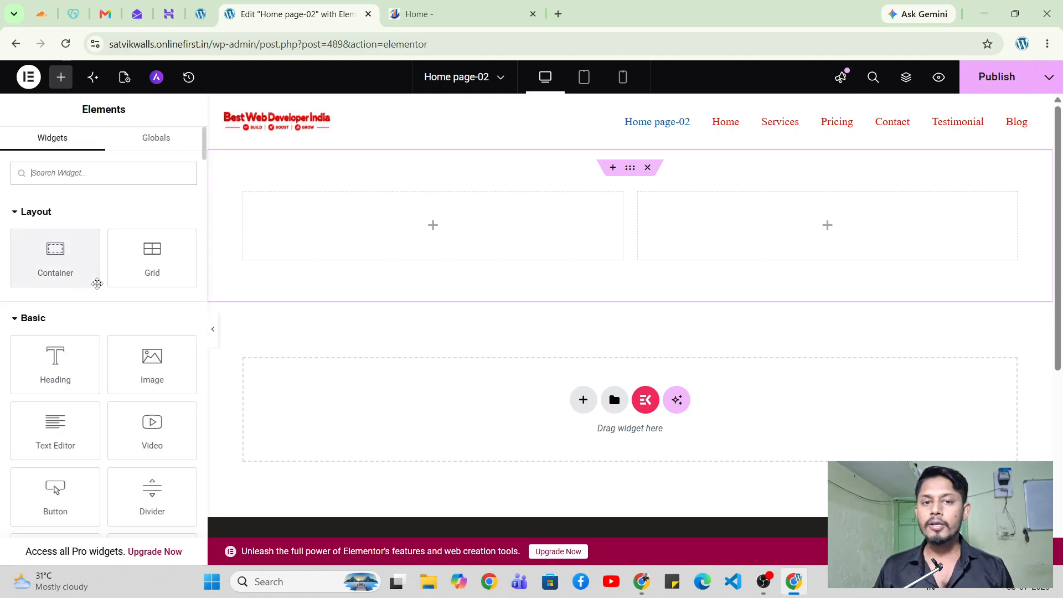
scroll(97, 284, down, 20)
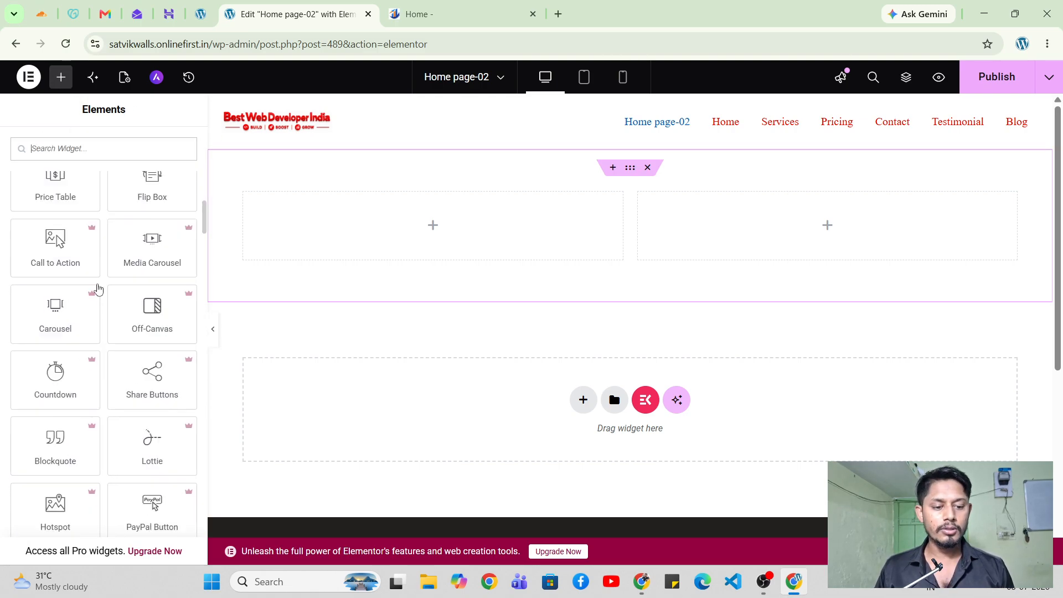
scroll(97, 285, up, 3)
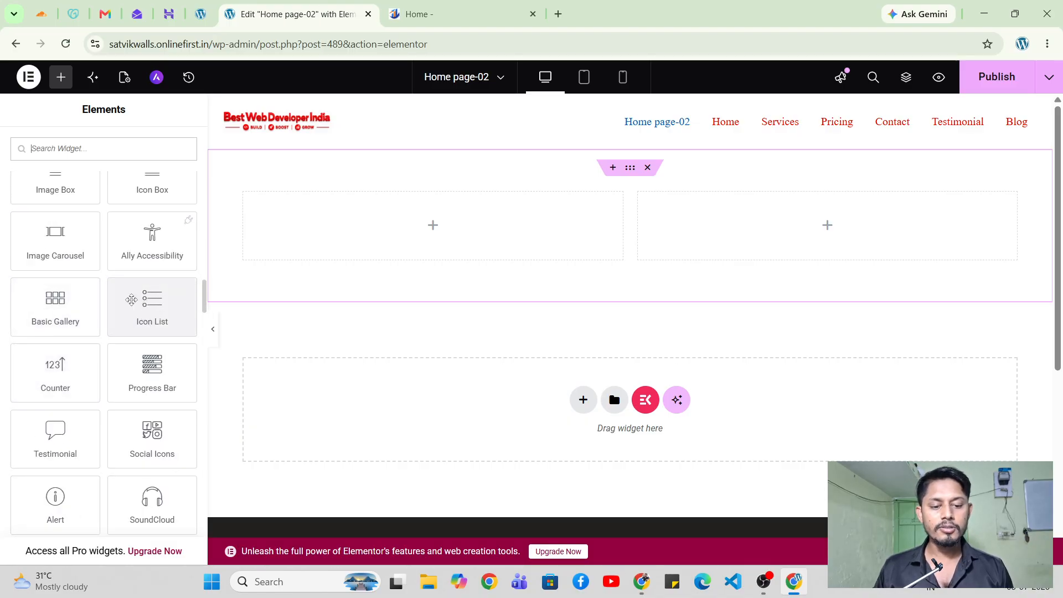
drag(150, 305, 389, 236)
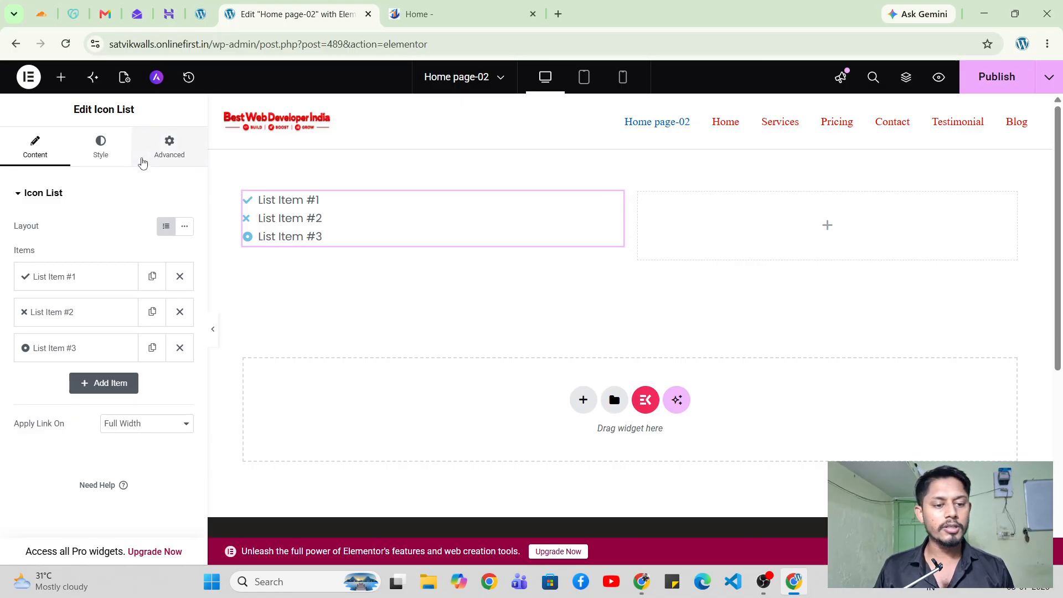
drag(66, 113, 147, 116)
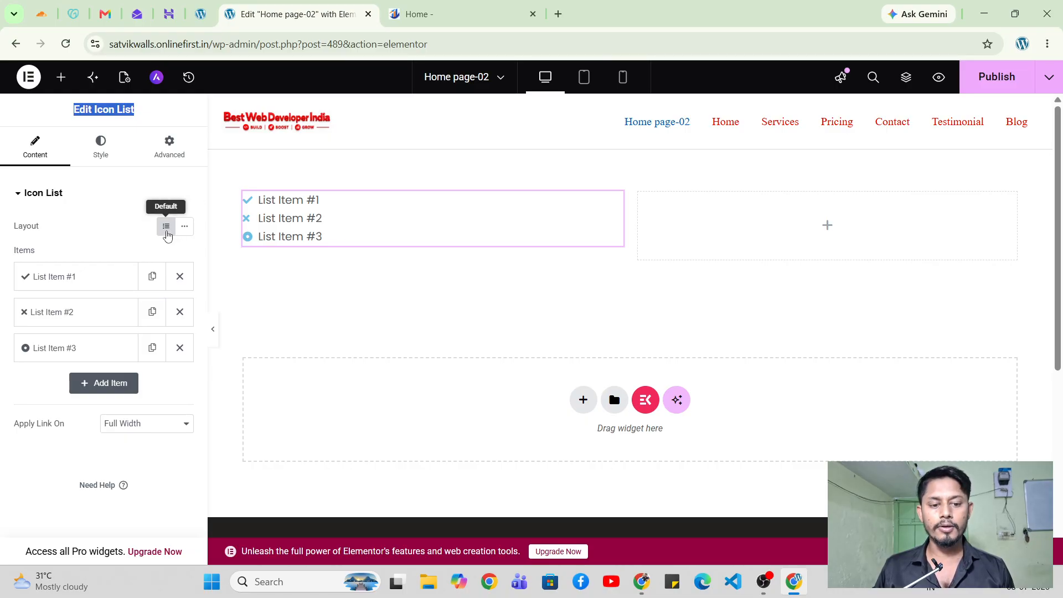
click(183, 229)
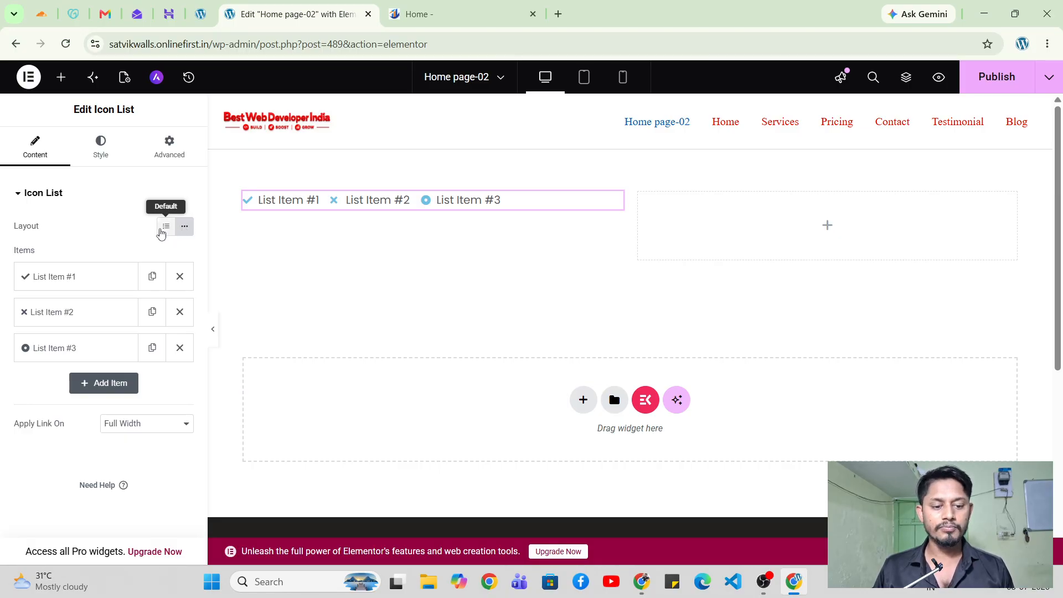
click(165, 228)
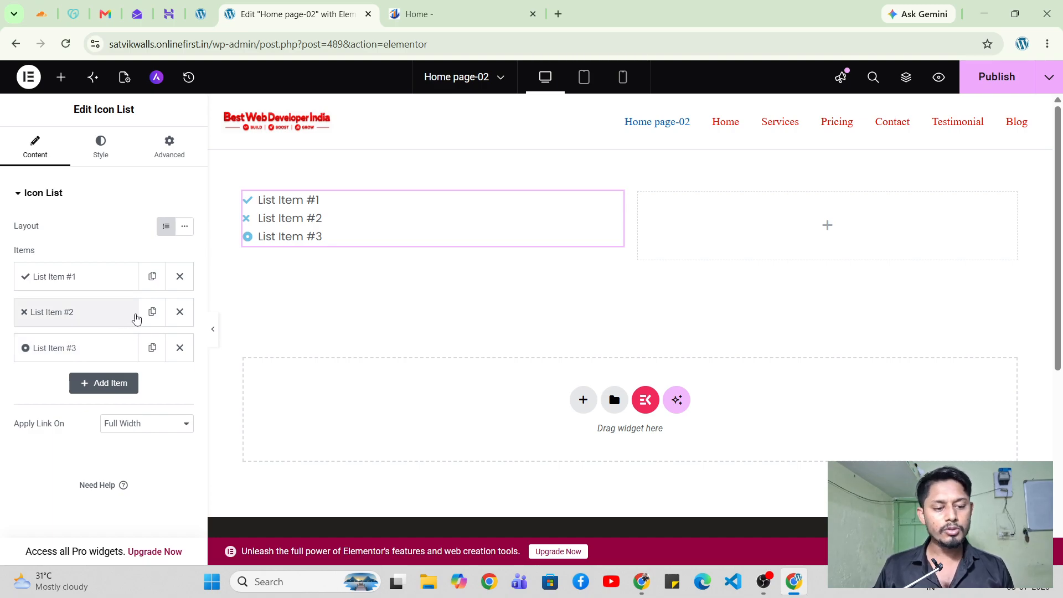
Replace the first list item's text with the contact phone number from the reference site's footer.
click(110, 278)
click(99, 327)
key(ctrl+a)
click(414, 16)
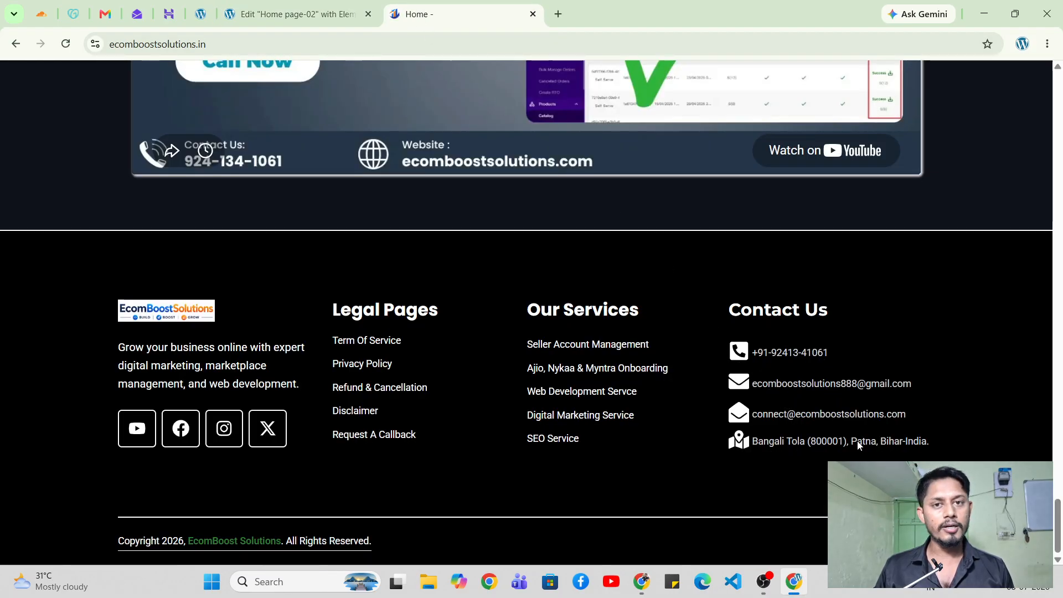
click(293, 14)
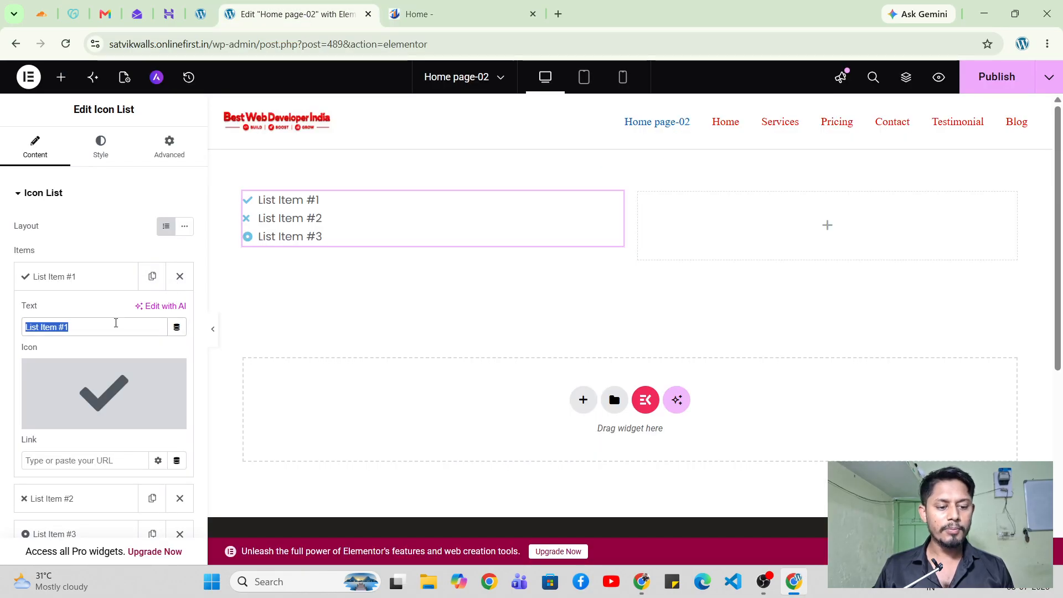
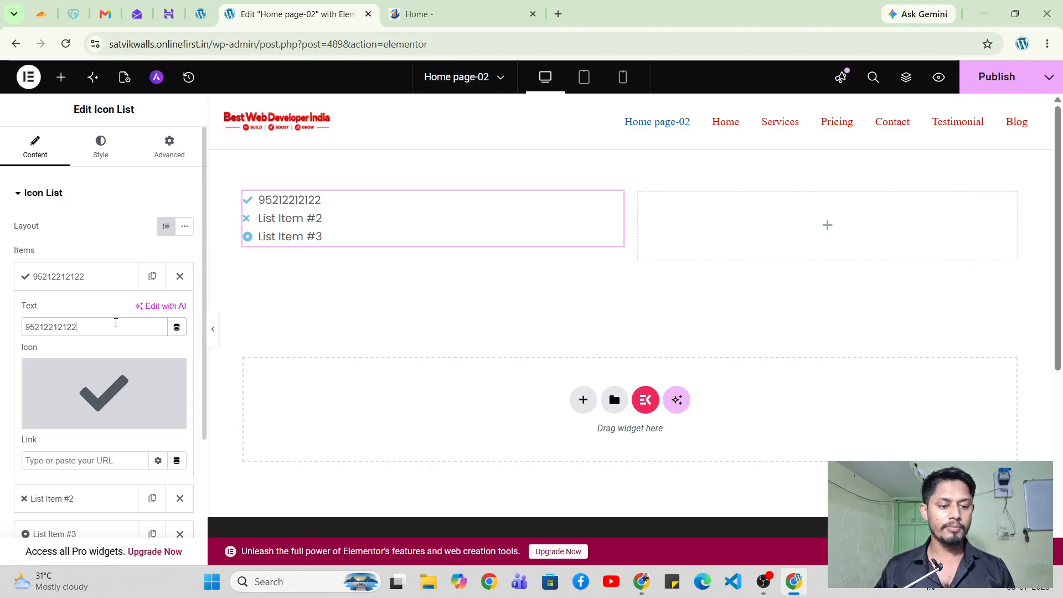
click(98, 289)
Change the second list item's text to 'ejdehhdnbdjn'.
click(103, 315)
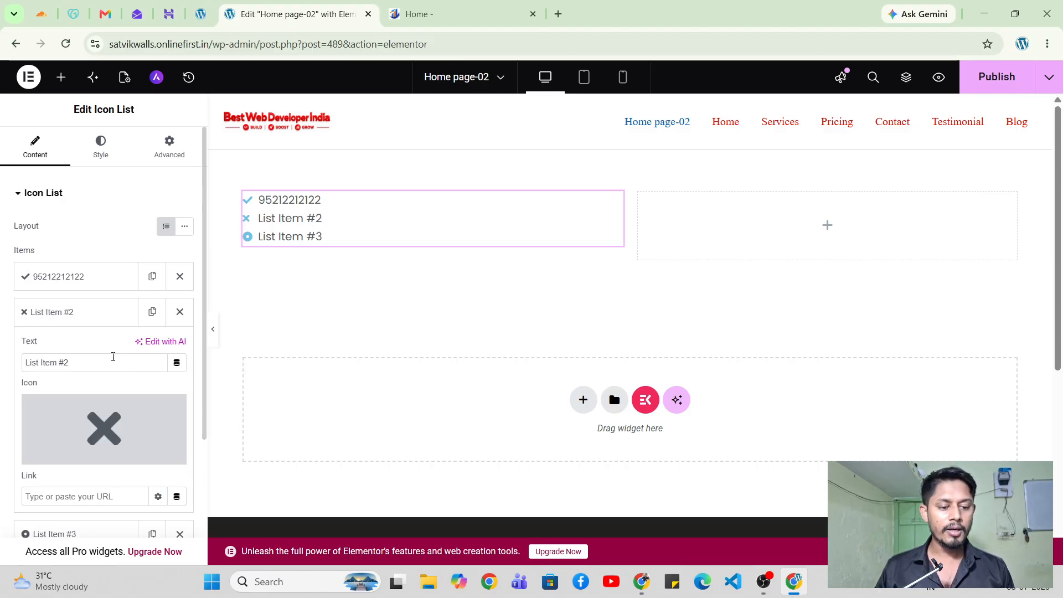
triple_click(105, 360)
text(ejdehhdnbdjn)
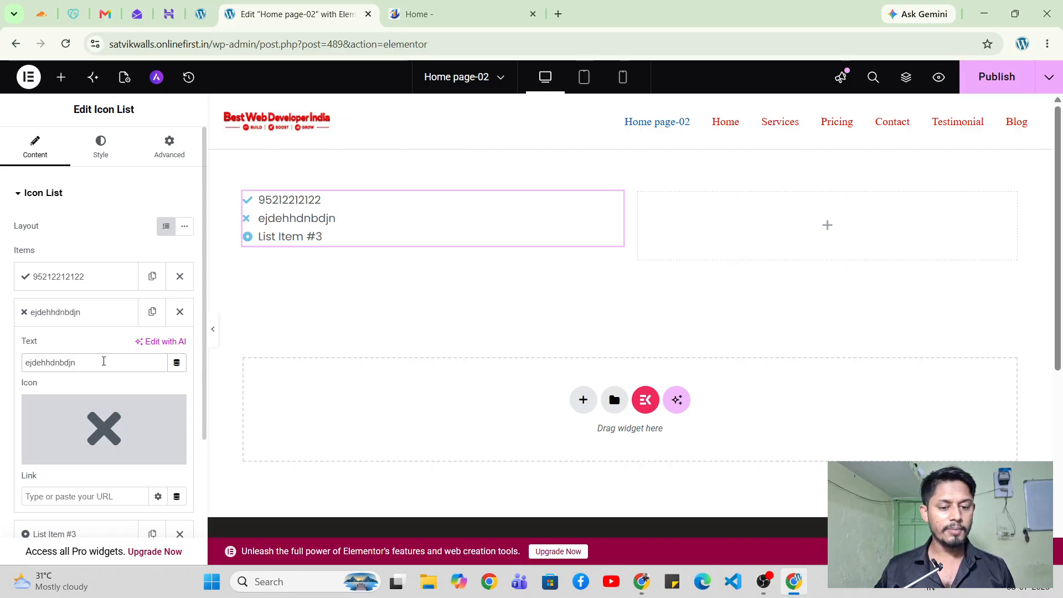
click(99, 312)
Change the third list item's text to 'sjdjhfhhfh' and collapse it.
click(93, 356)
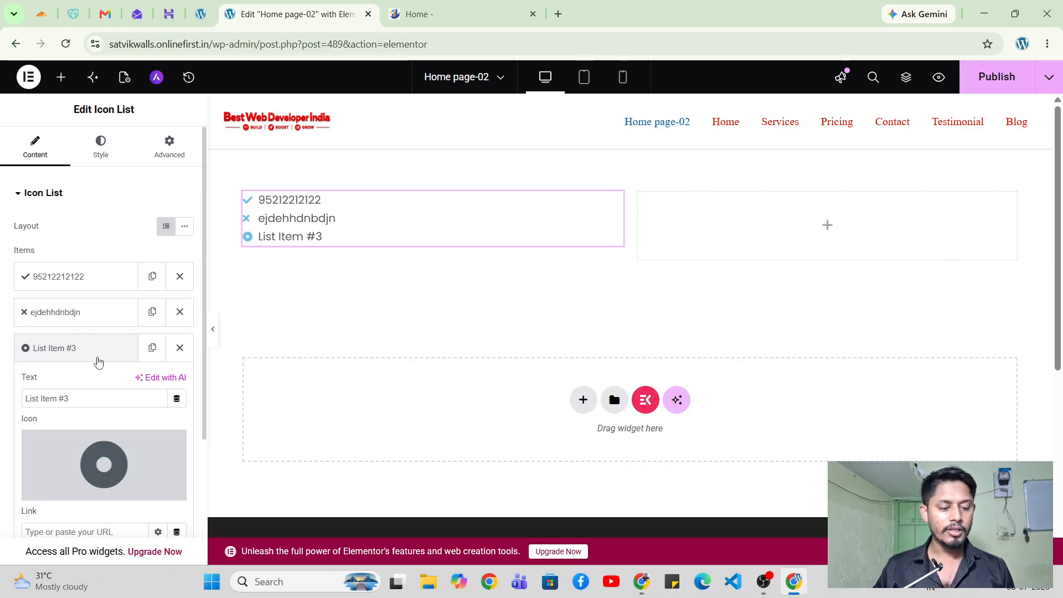
double_click(107, 398)
key(ctrl+a)
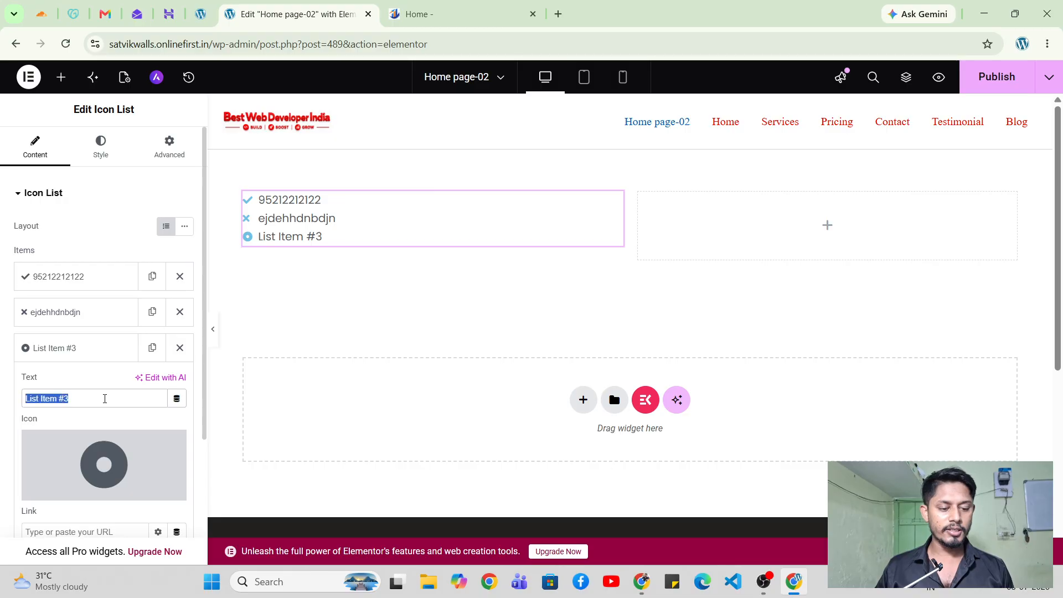
text(sjdjhfhhfh)
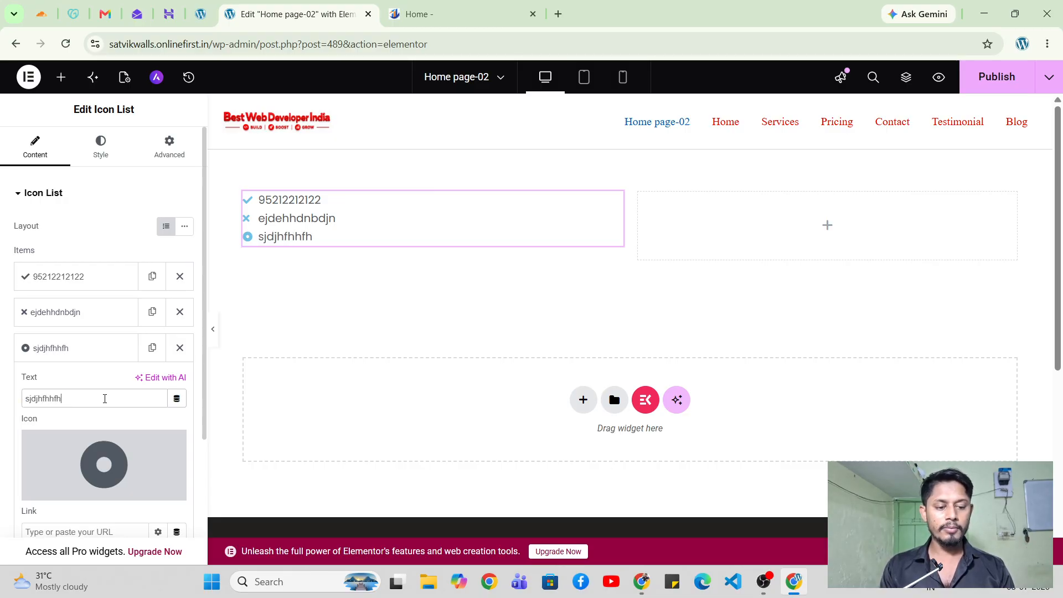
click(120, 360)
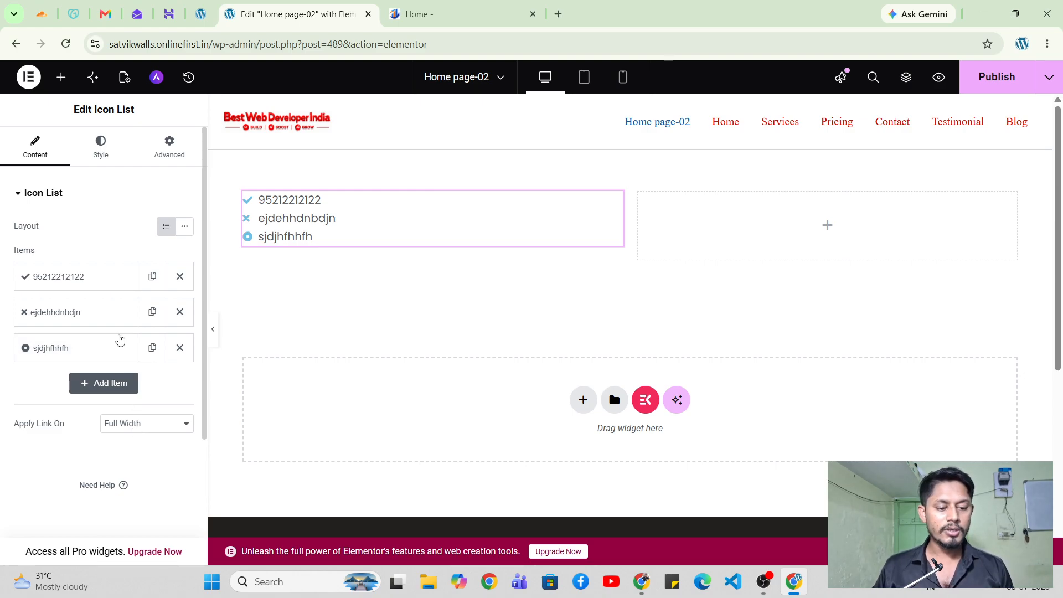
In the Style settings, set the list's Space Between to exactly 10 px.
click(93, 157)
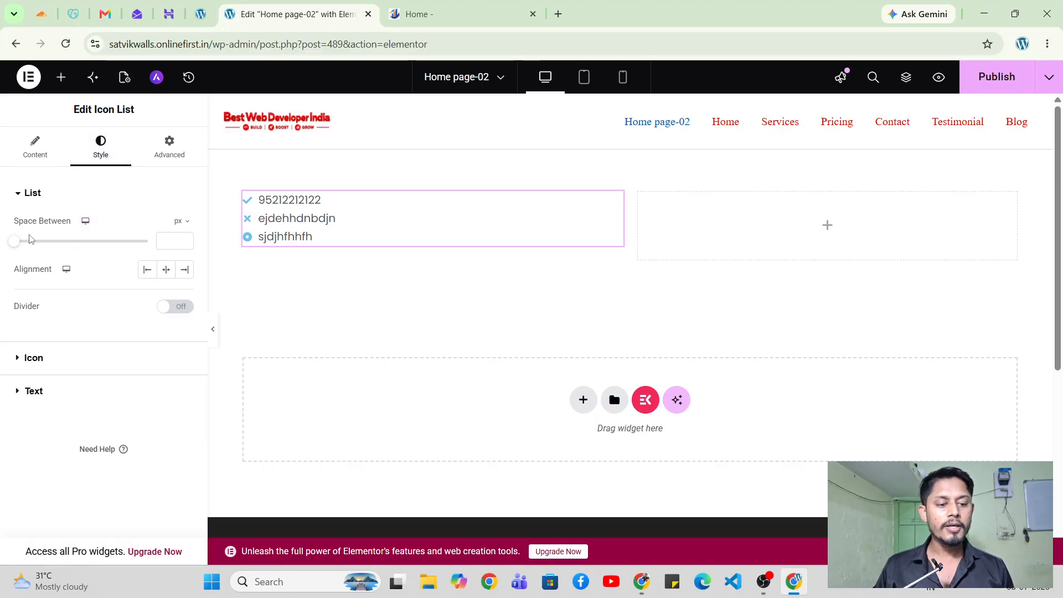
drag(15, 243, 57, 252)
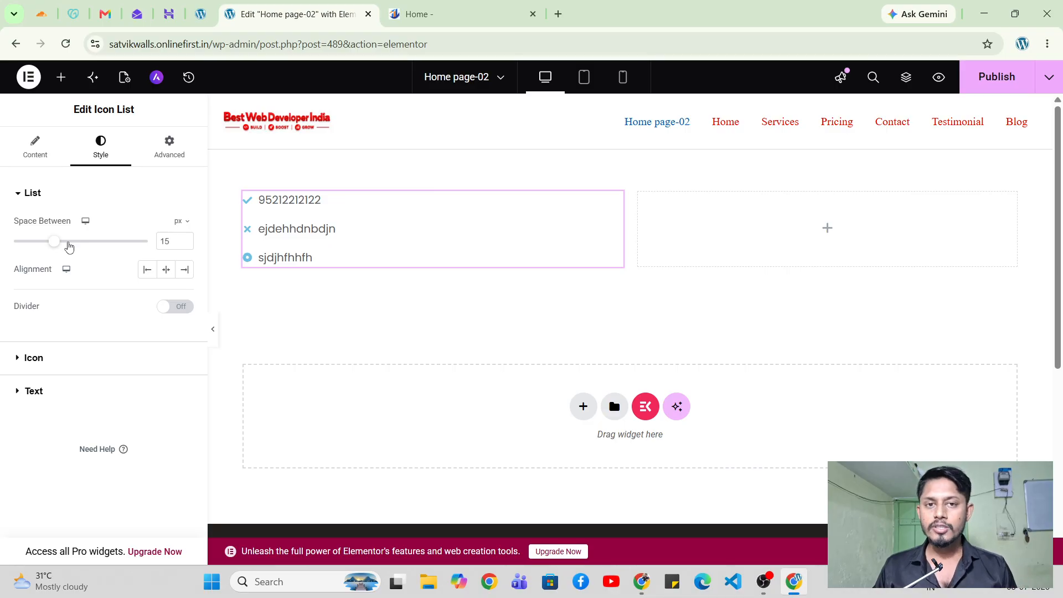
drag(53, 242, 28, 252)
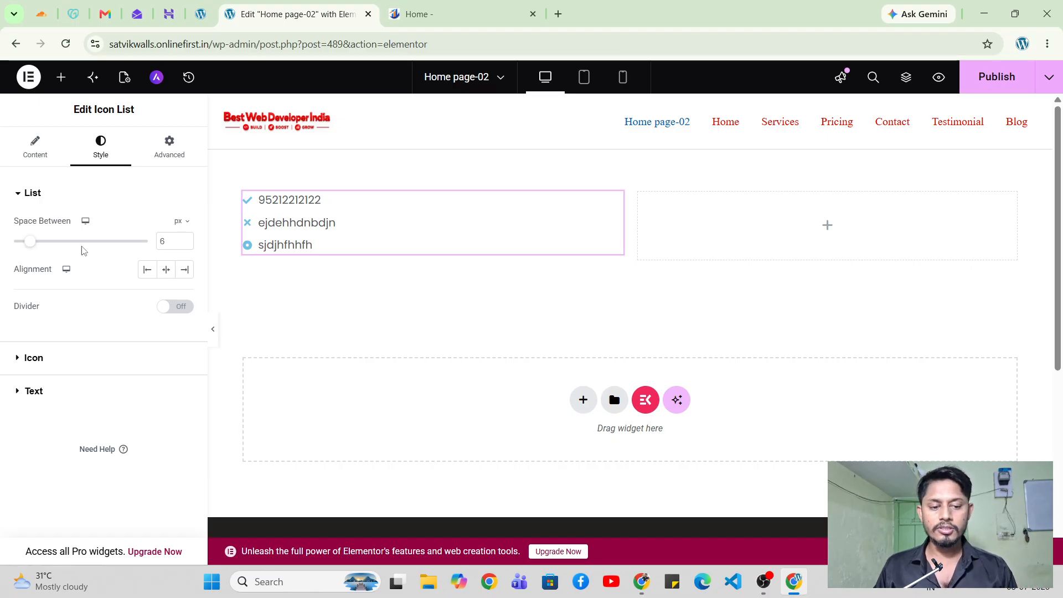
key(BackSpace)
text(10)
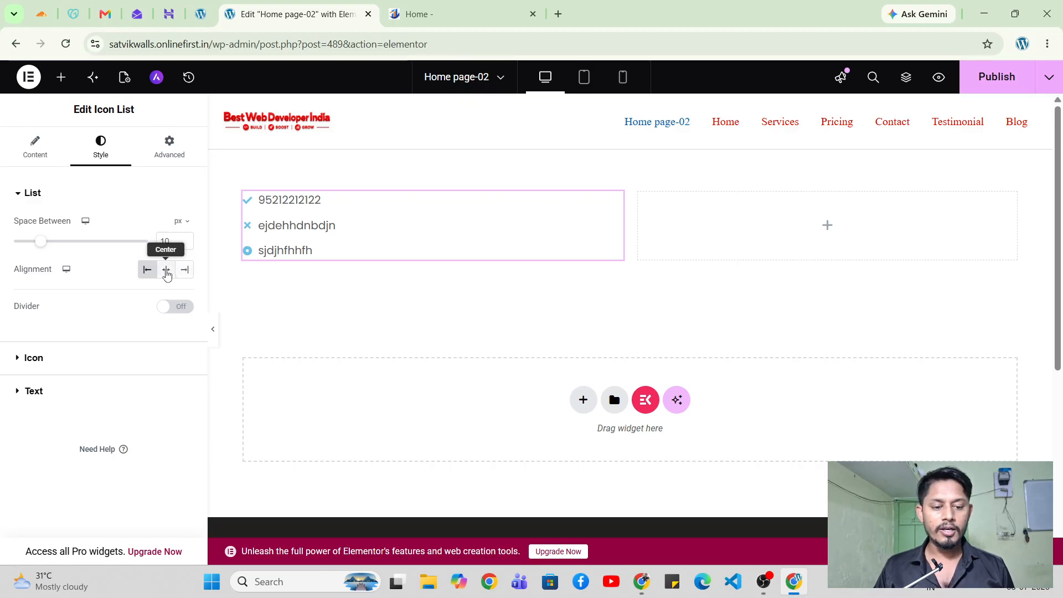
Try Center and End alignment, then settle on Start alignment for the list.
click(166, 271)
click(184, 274)
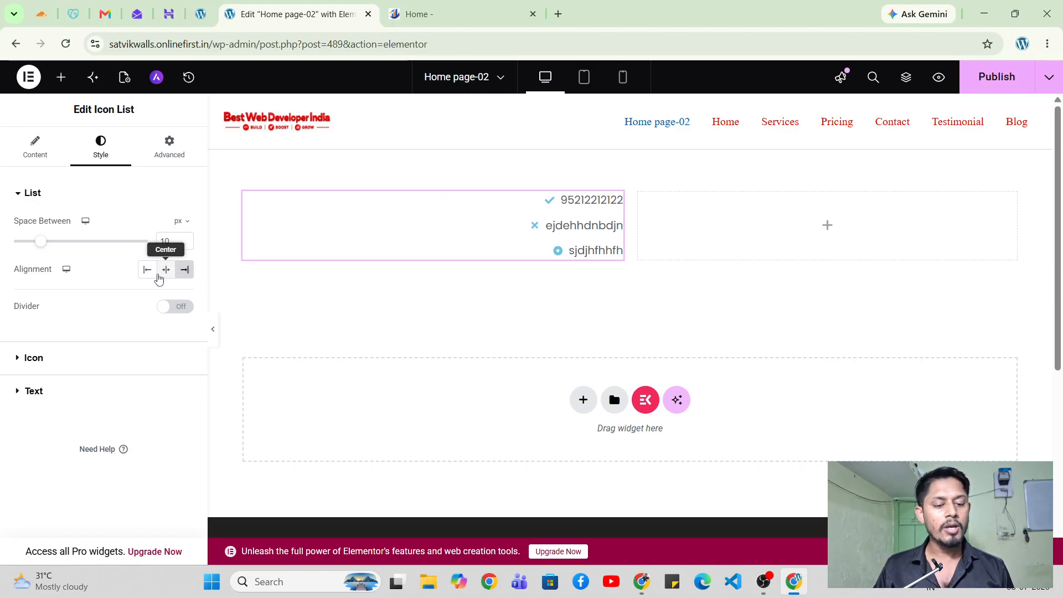
click(153, 278)
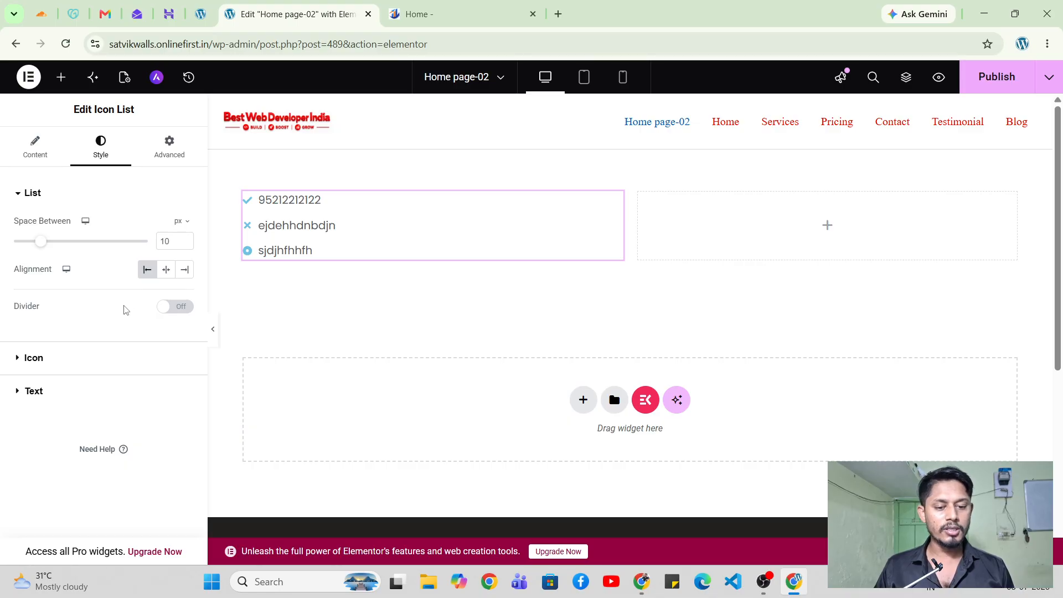
Turn on list dividers and, after trying Dotted and Solid, choose the Double style.
click(167, 310)
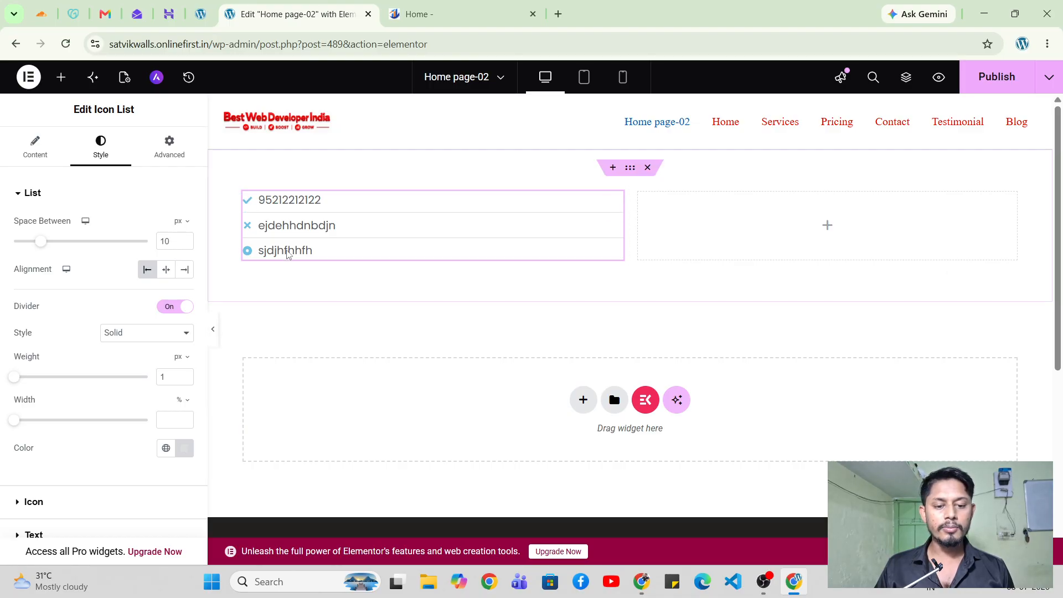
click(213, 330)
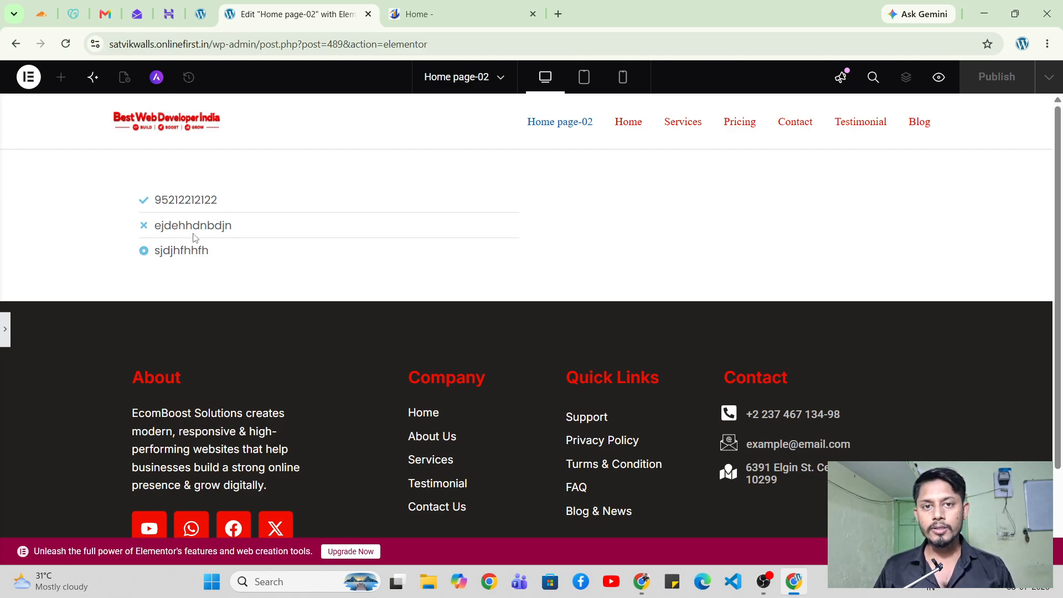
click(6, 330)
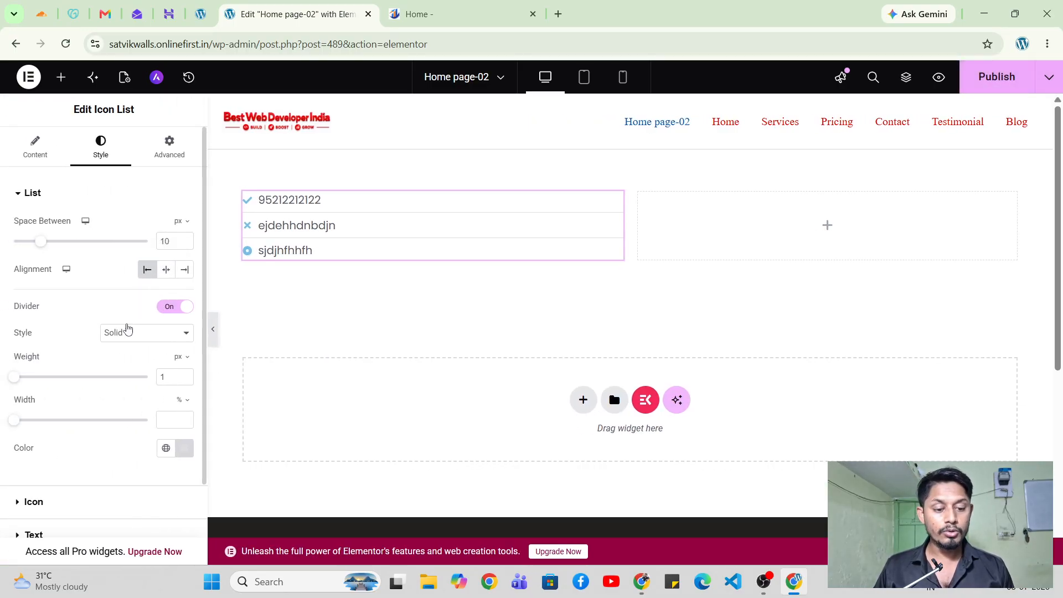
click(126, 331)
click(133, 368)
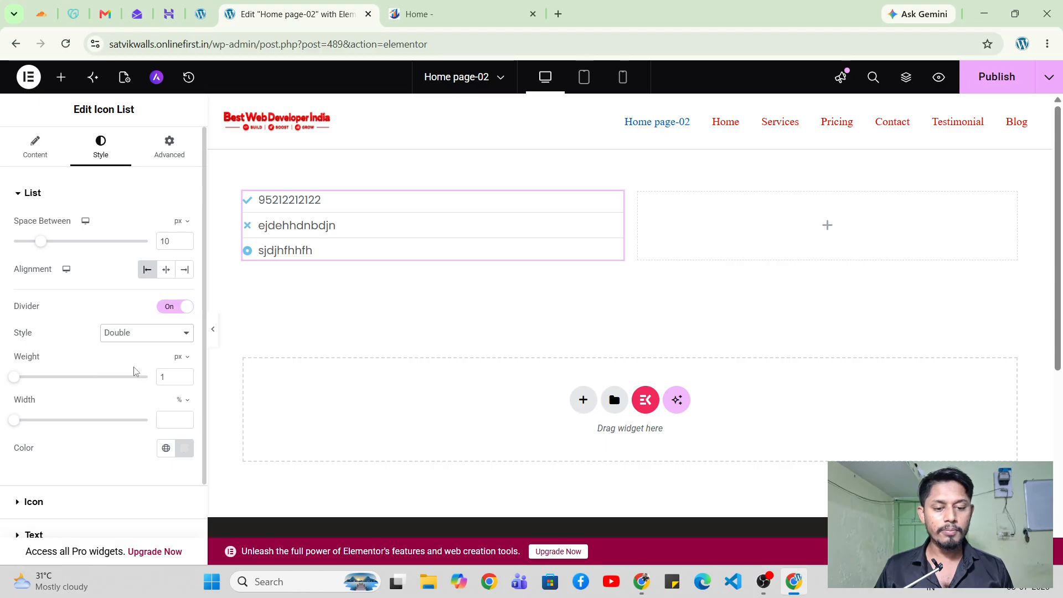
click(135, 337)
click(150, 382)
click(136, 335)
click(138, 352)
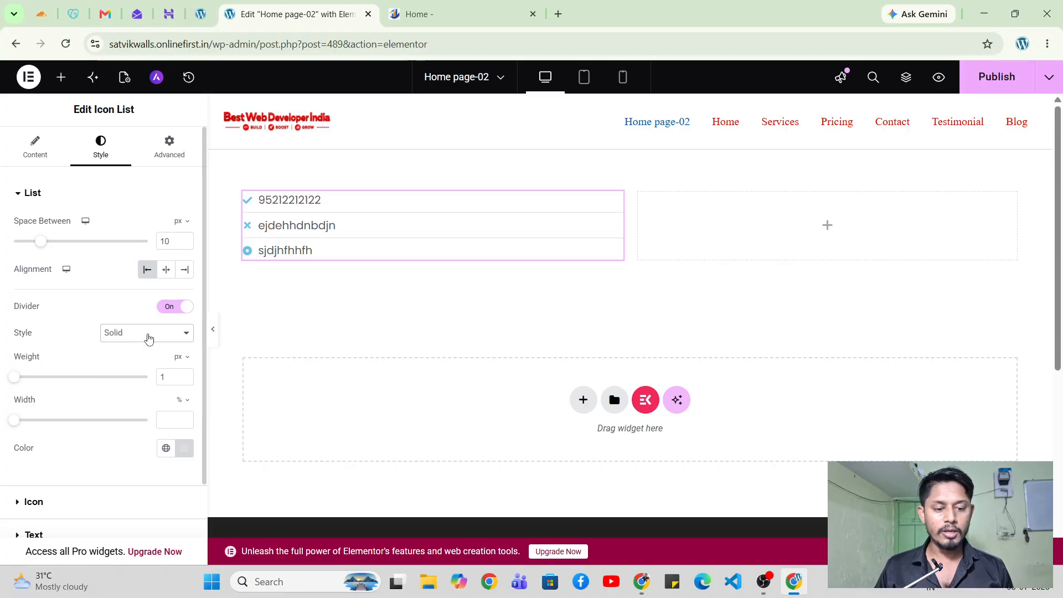
click(143, 338)
click(137, 365)
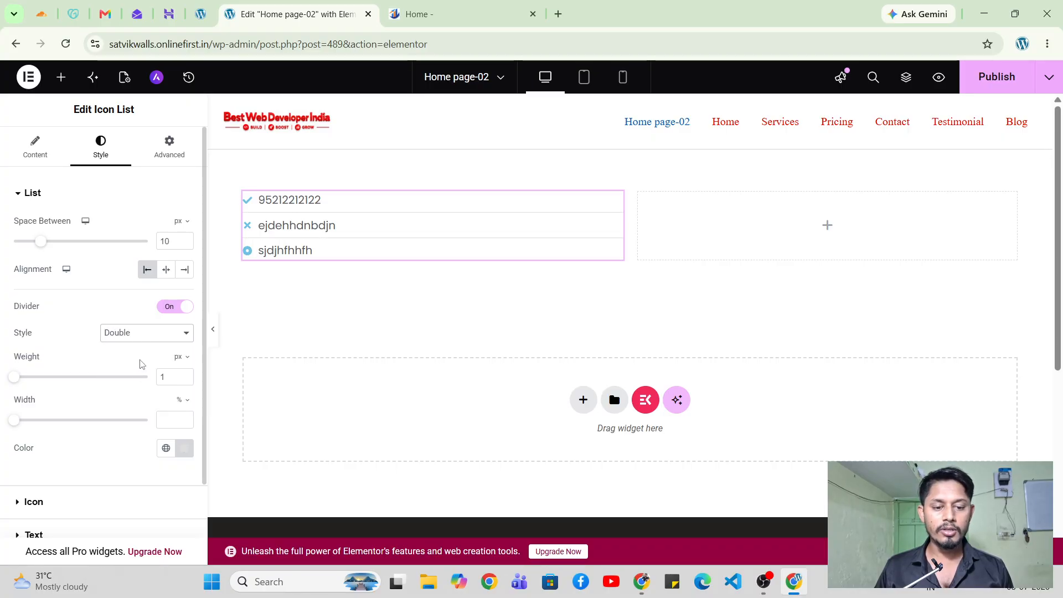
Set the divider Weight to 10 px and the Width to 28%.
drag(15, 378, 40, 382)
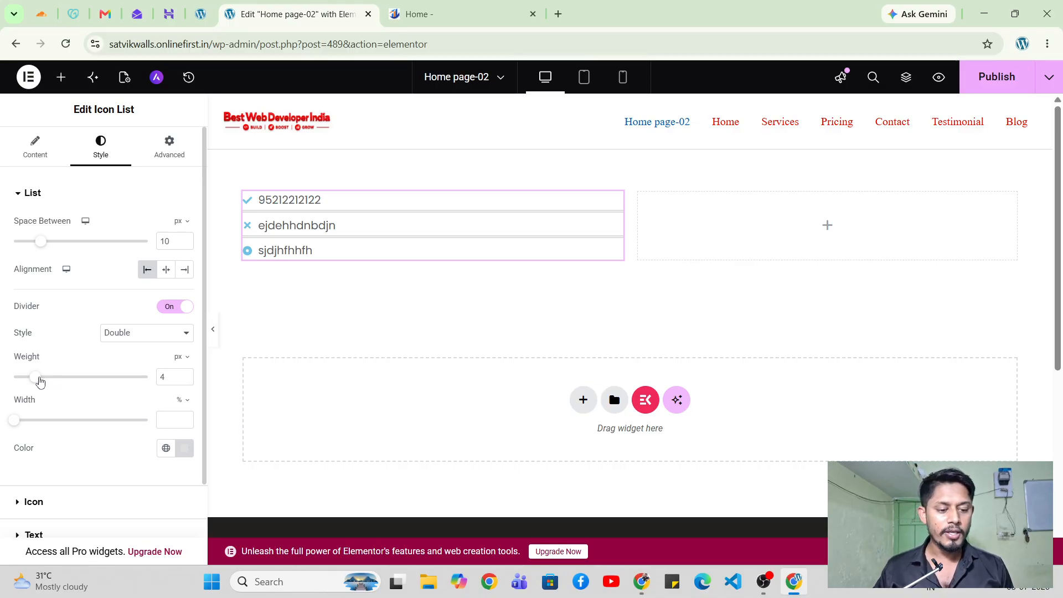
drag(40, 381, 70, 385)
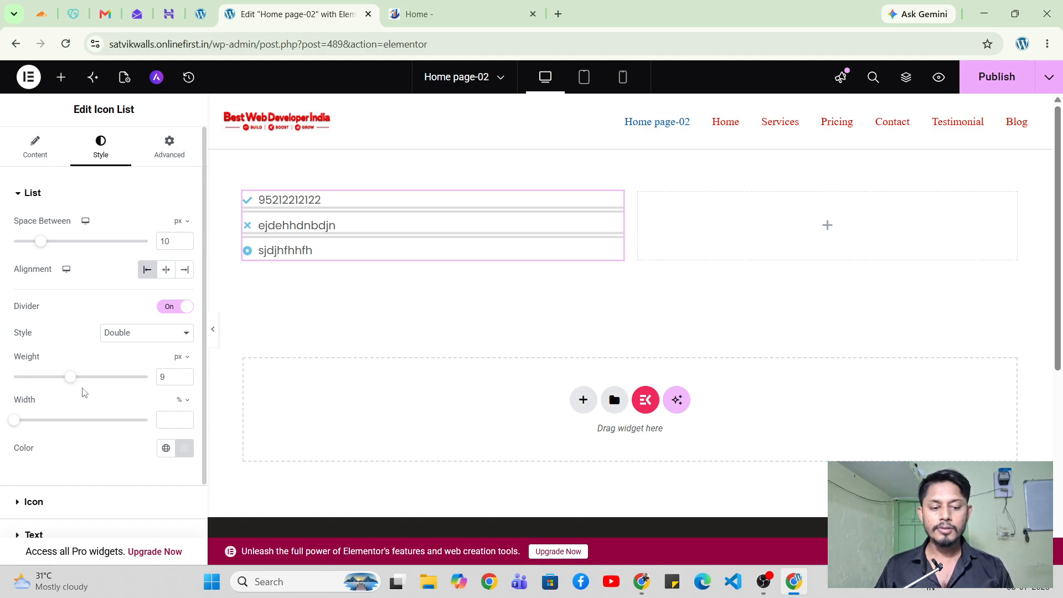
click(164, 377)
key(BackSpace)
text(10)
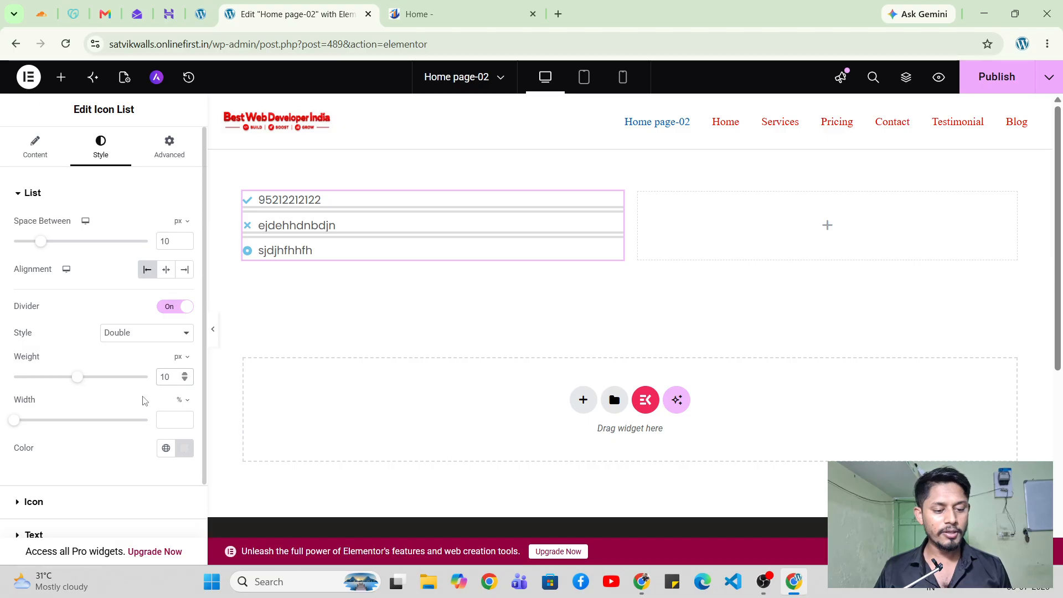
drag(14, 421, 49, 438)
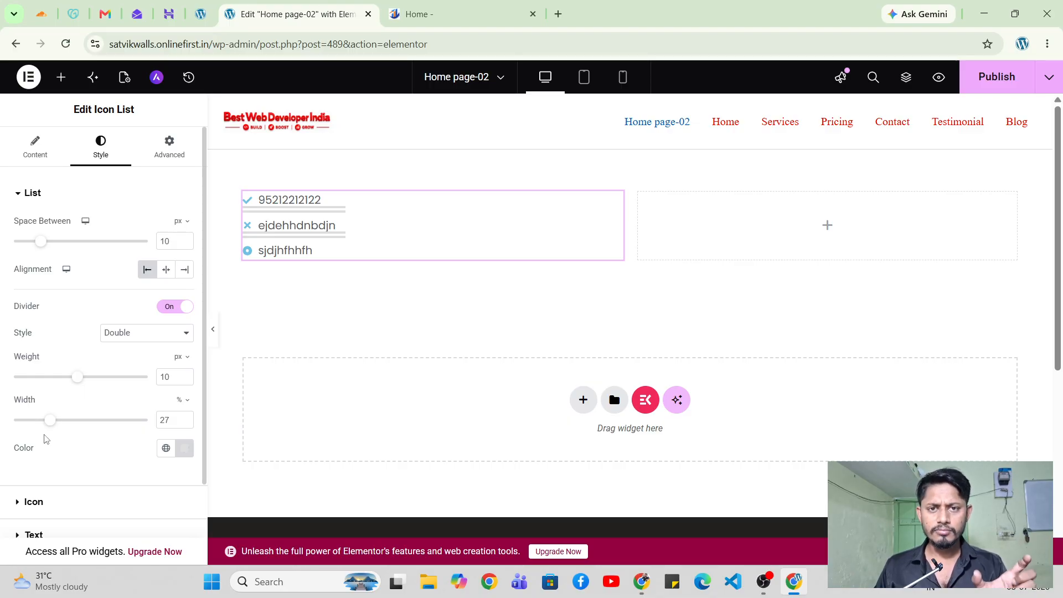
drag(51, 422, 53, 428)
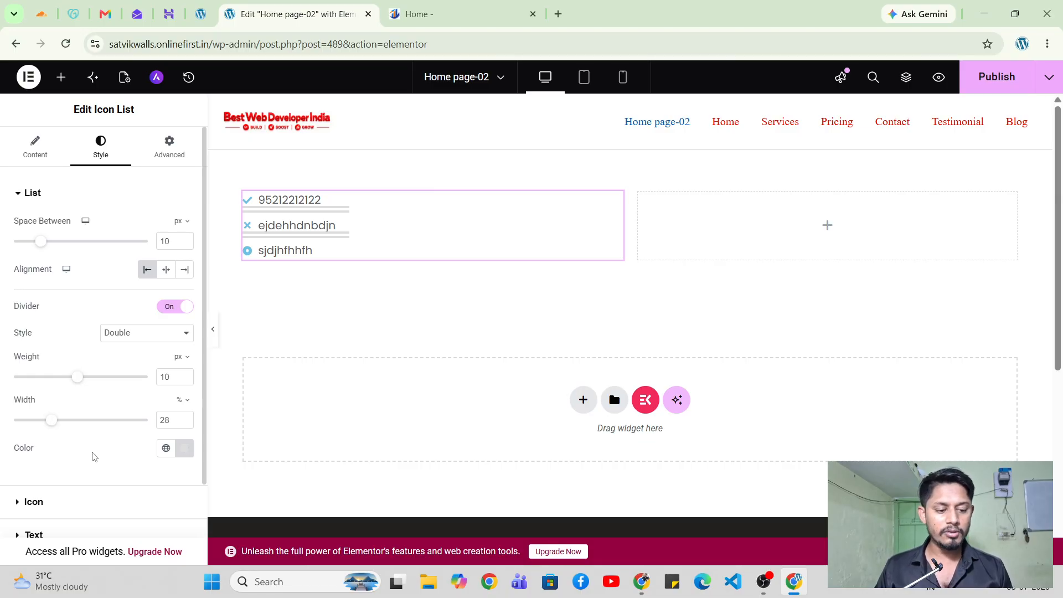
Try the dividers in red #E71212, then switch the Divider toggle off.
click(182, 454)
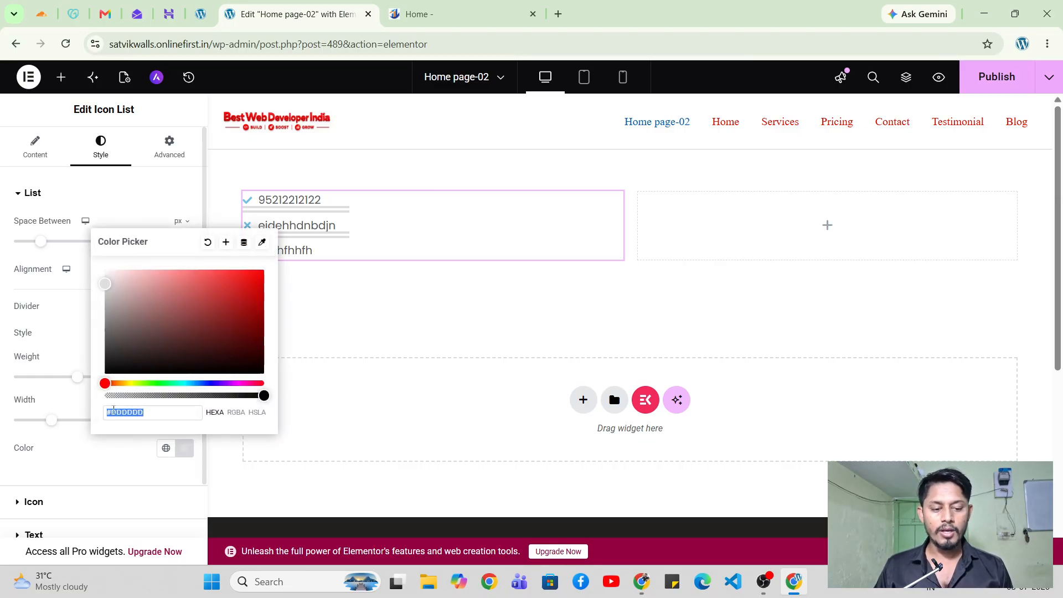
click(131, 290)
drag(142, 294, 252, 280)
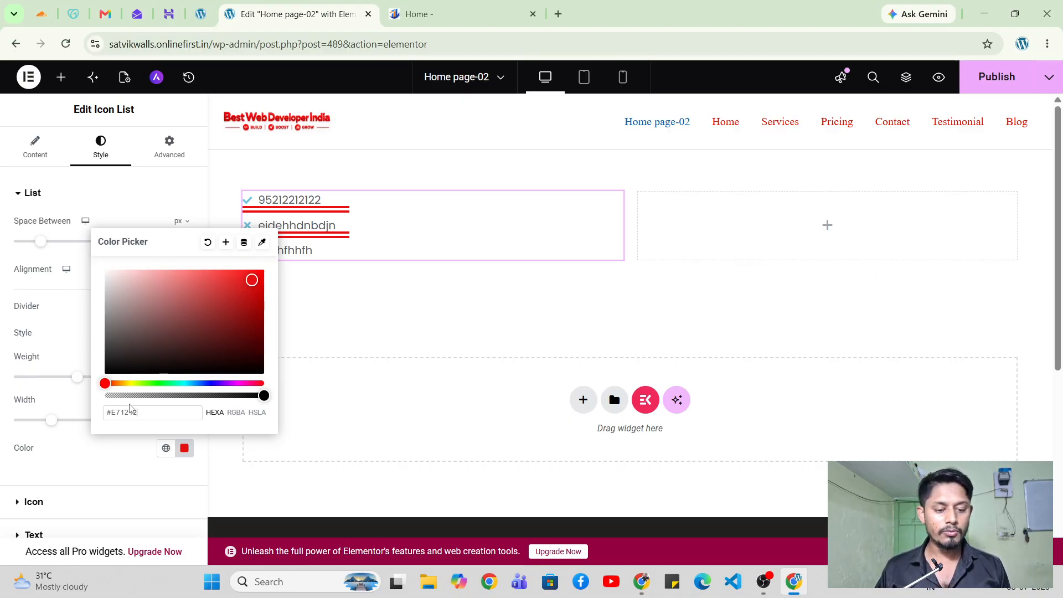
double_click(125, 419)
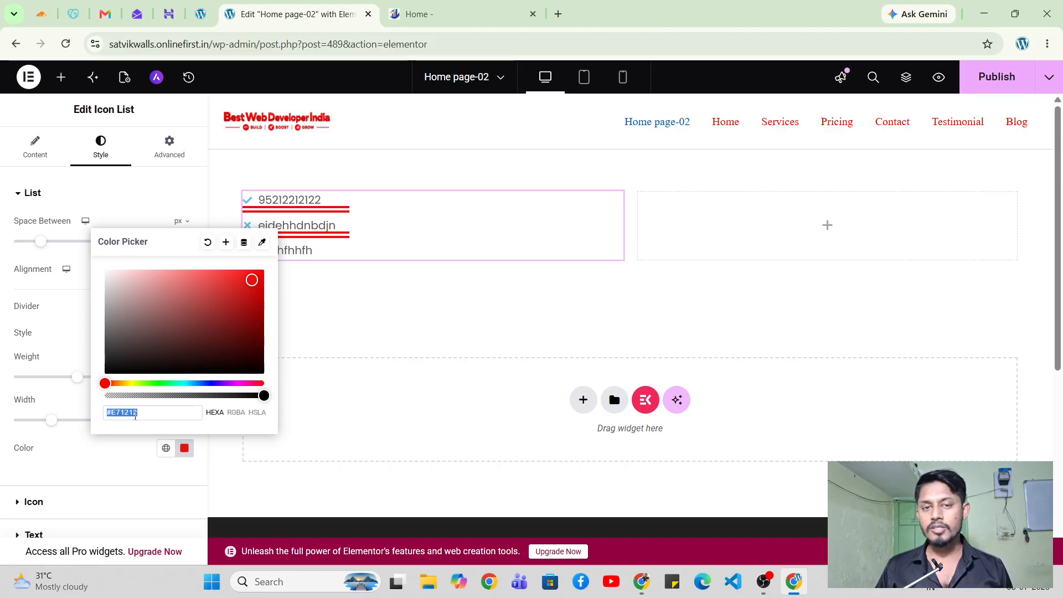
click(61, 345)
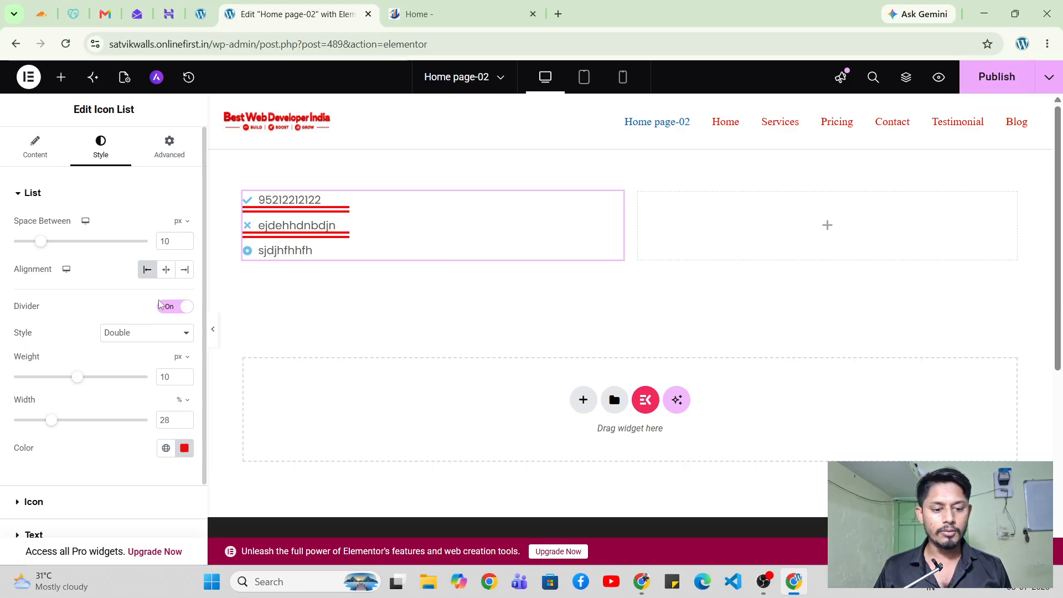
click(176, 306)
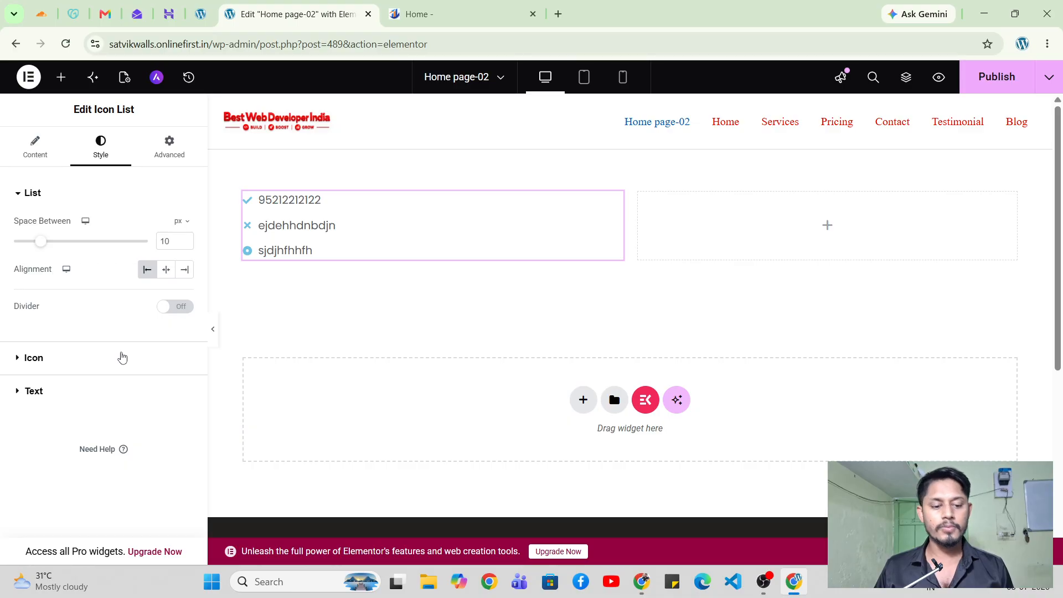
Set the icons' Normal colour to bright red #FF0025.
click(116, 358)
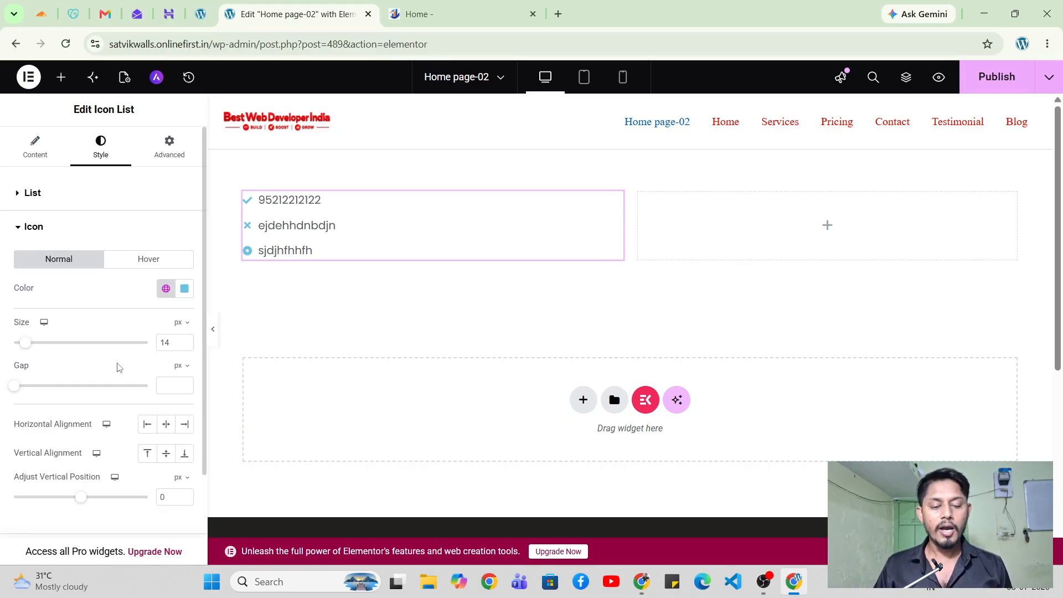
click(185, 289)
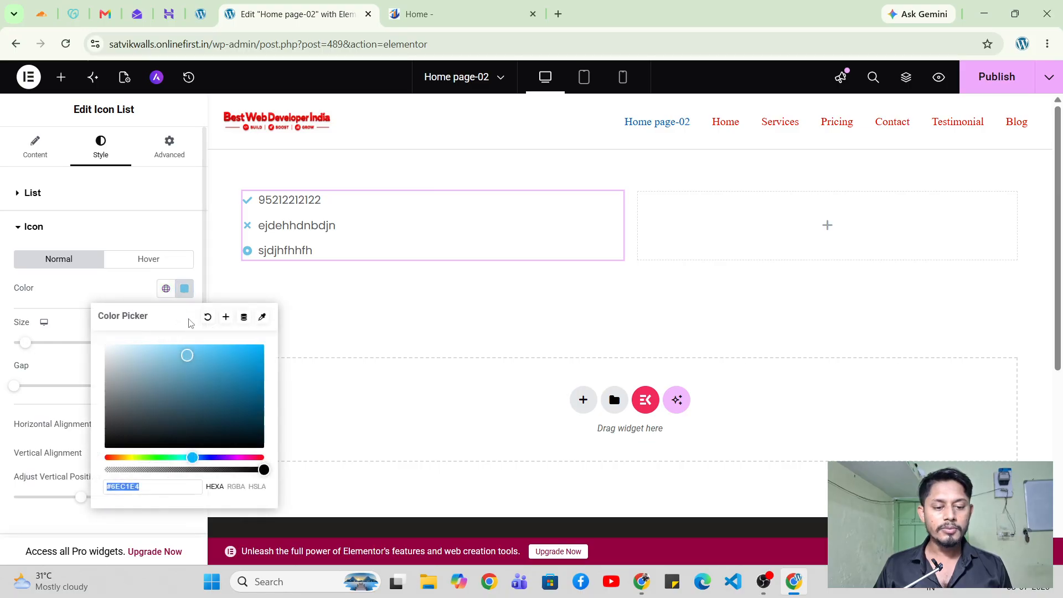
drag(194, 458, 244, 458)
click(260, 457)
click(185, 354)
drag(259, 340, 273, 336)
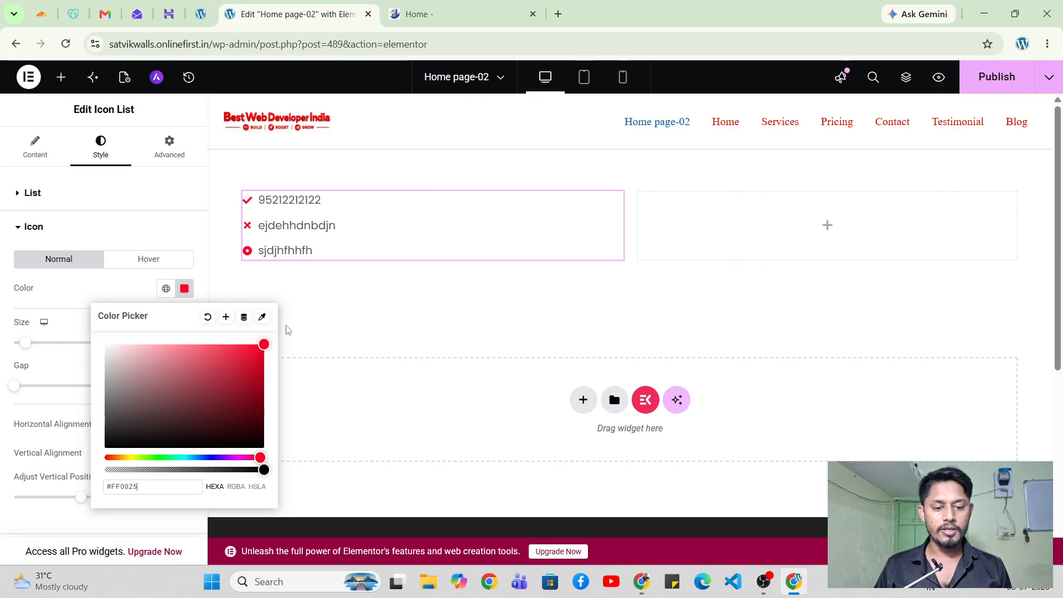
Set the icons' Hover colour to red #FD0303, then return to the Normal state.
click(139, 260)
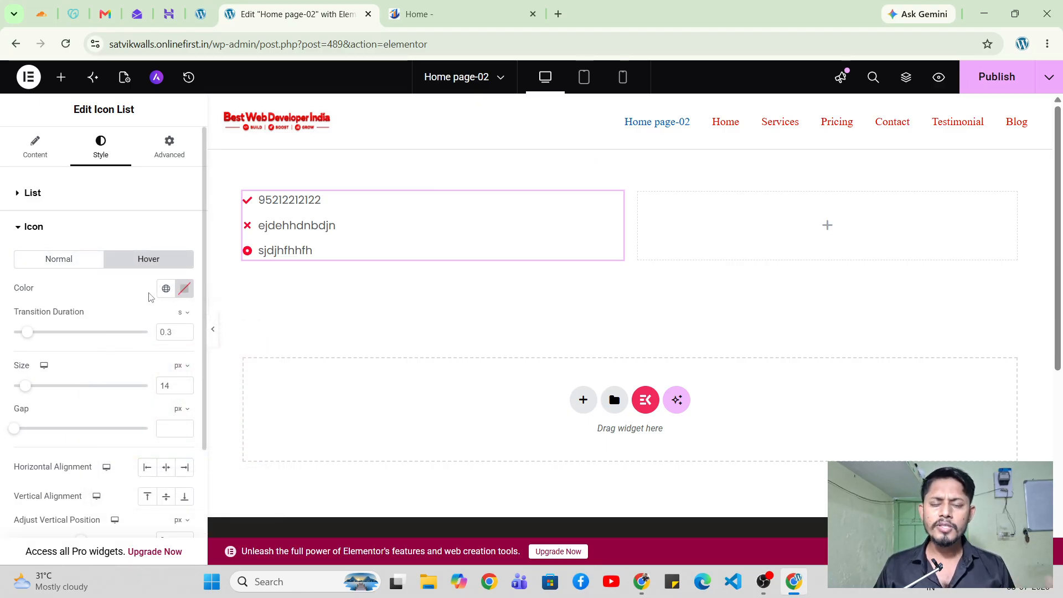
click(183, 289)
mouse_move(183, 447)
mouse_down()
mouse_move(121, 373)
mouse_move(138, 360)
mouse_move(262, 344)
mouse_up()
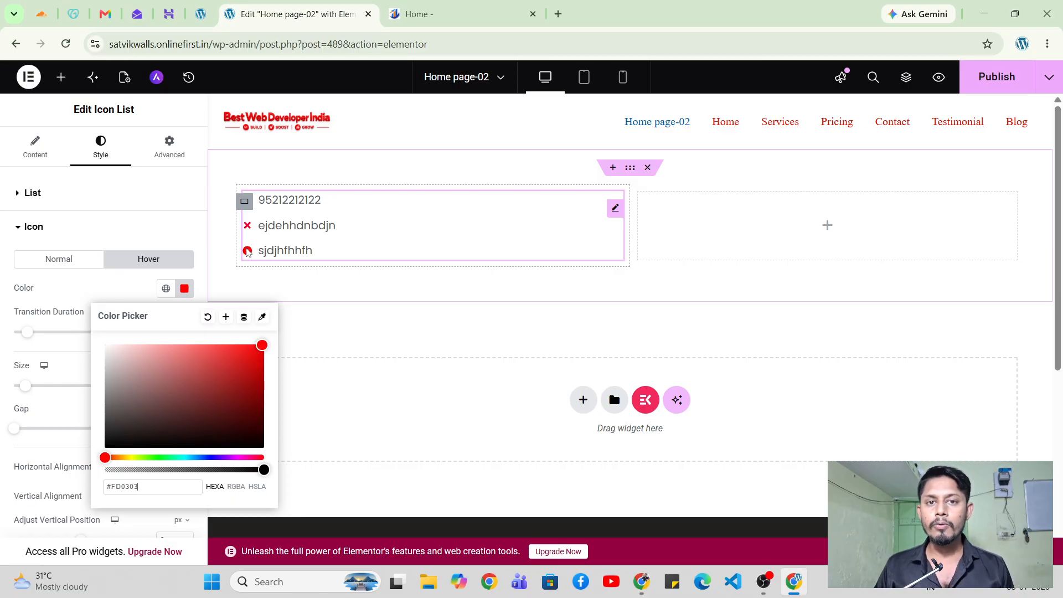
click(77, 260)
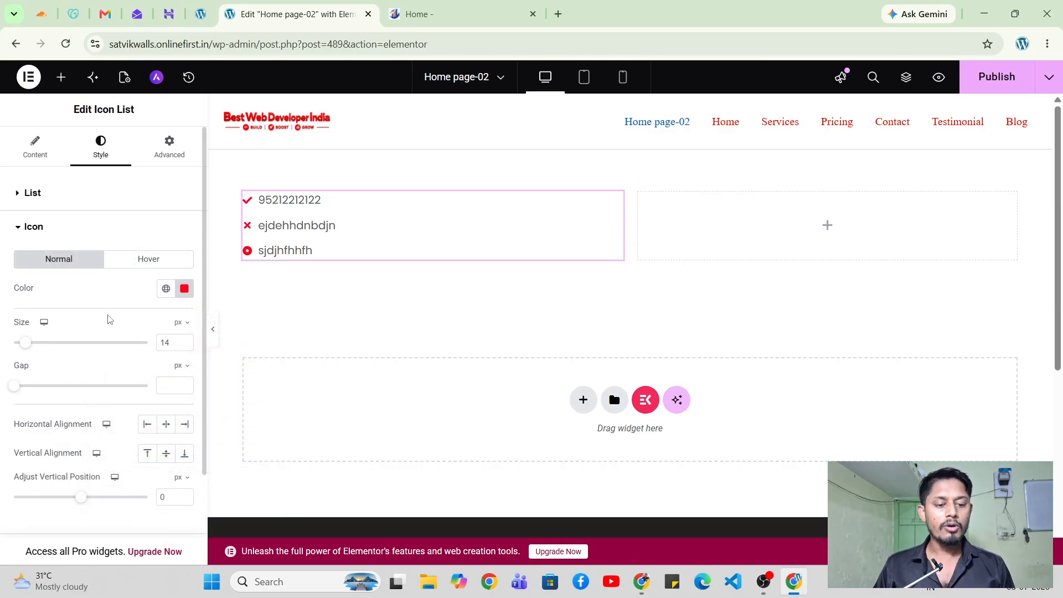
Enlarge the list icons to 31 px and set an 8 px gap before the text.
drag(25, 342, 49, 348)
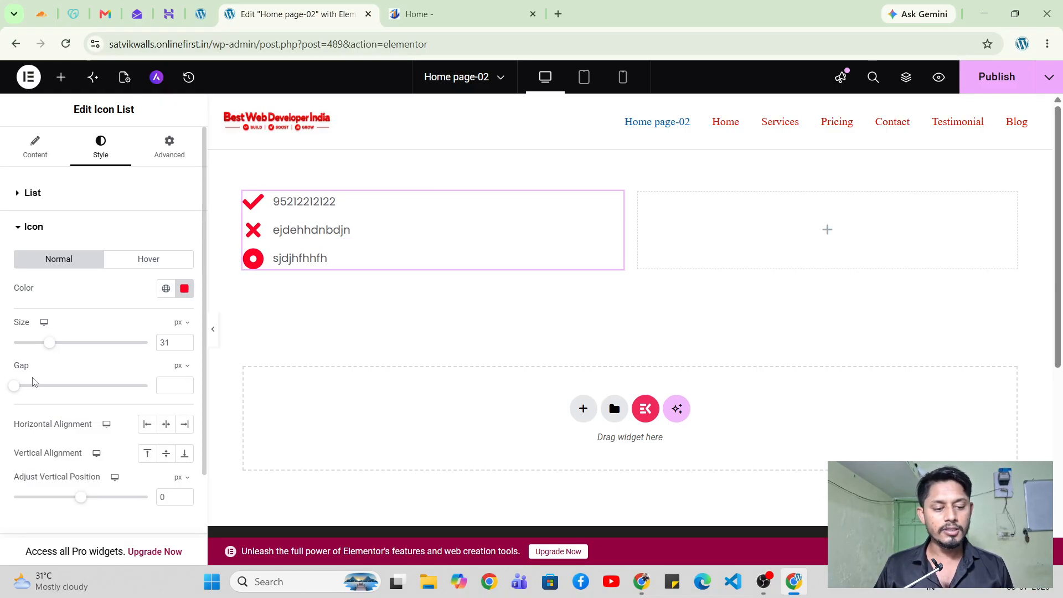
drag(14, 385, 105, 387)
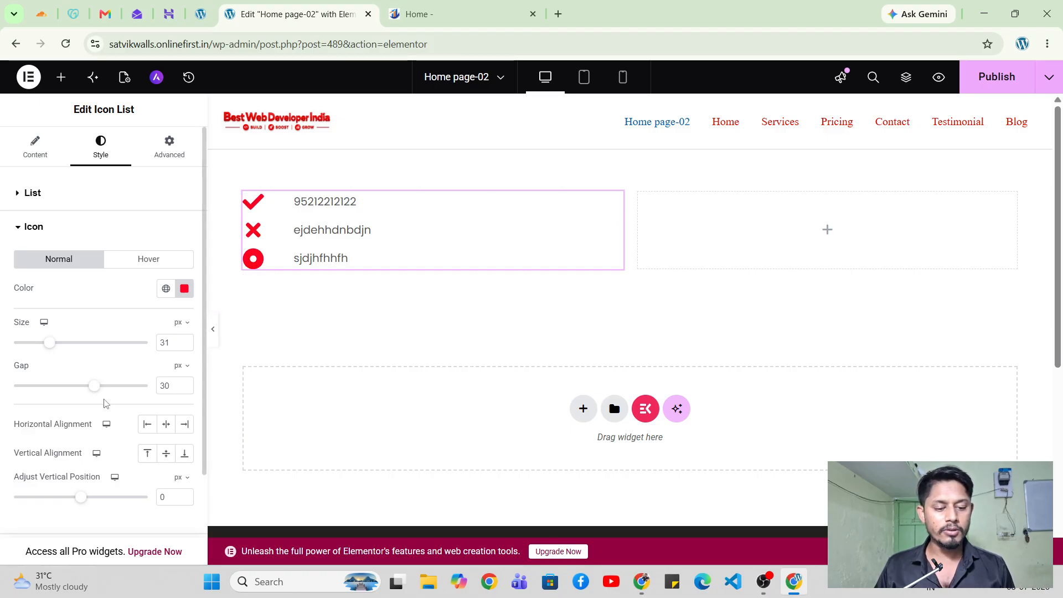
drag(94, 390, 34, 388)
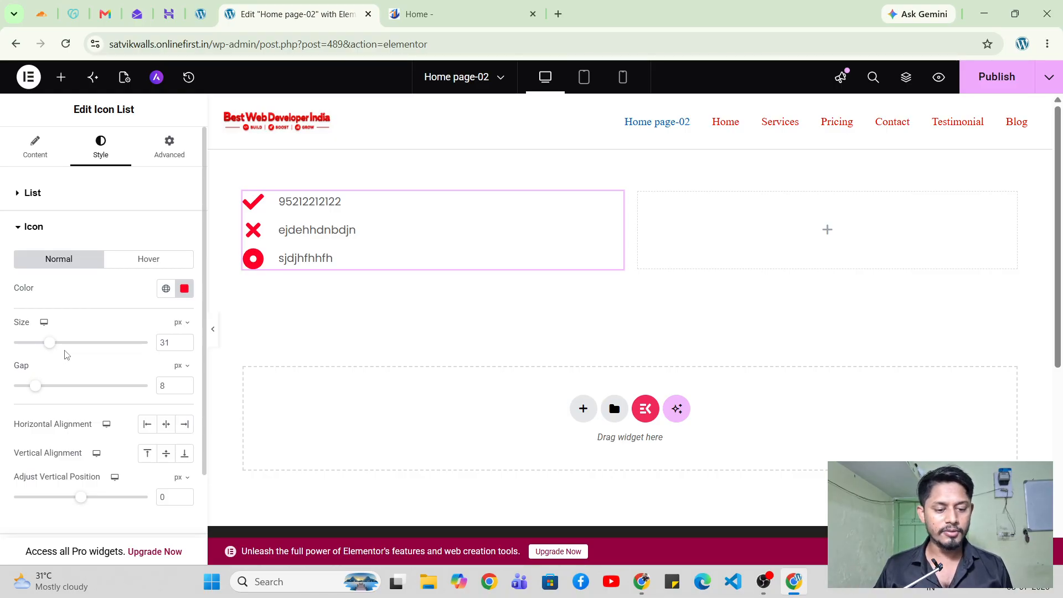
Centre the icons horizontally and set their vertical alignment to End.
scroll(67, 355, down, 1)
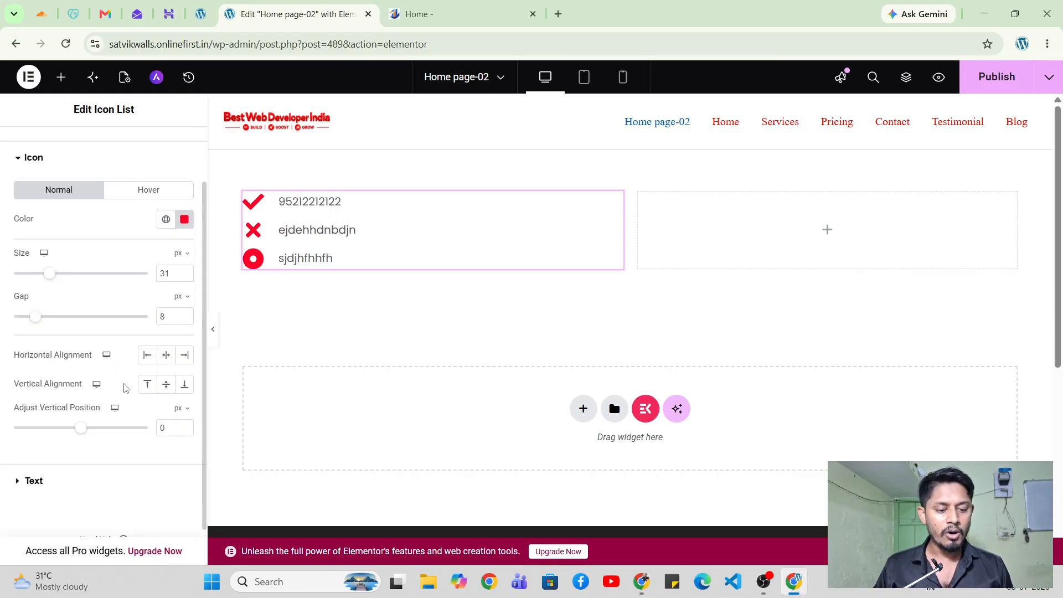
click(166, 357)
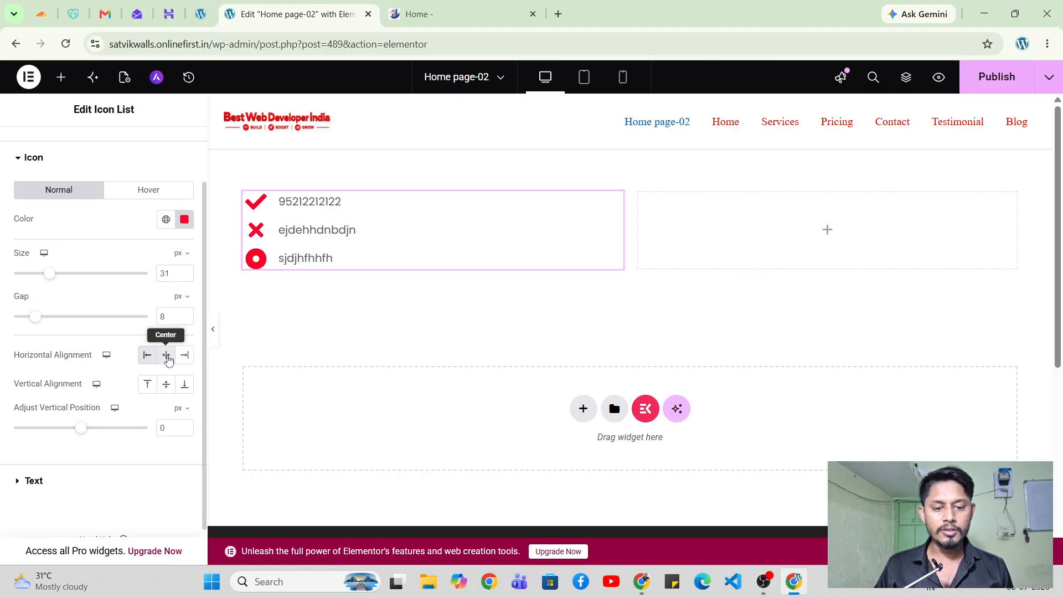
click(185, 357)
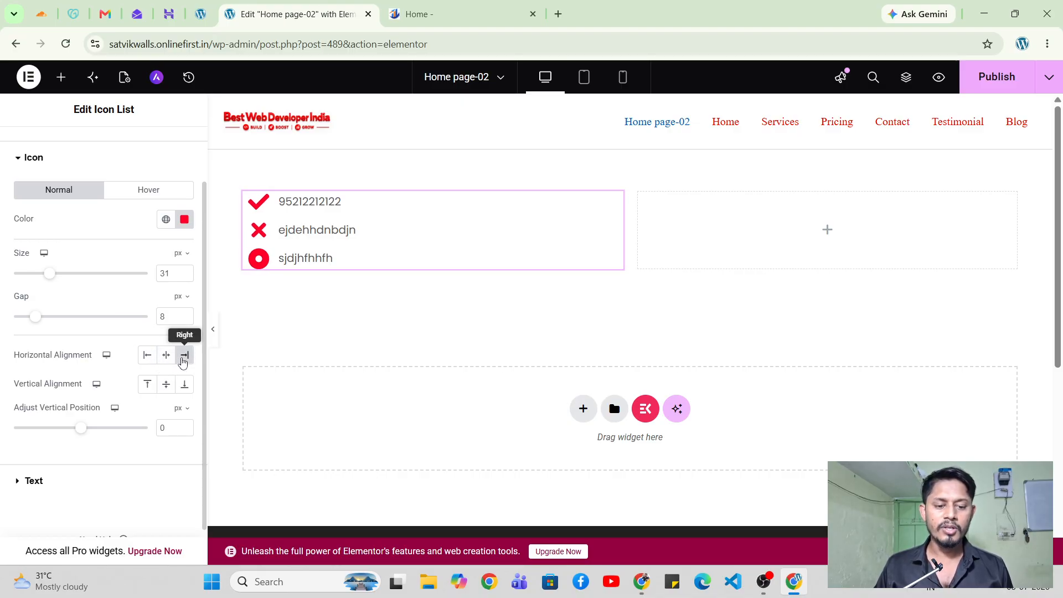
click(167, 360)
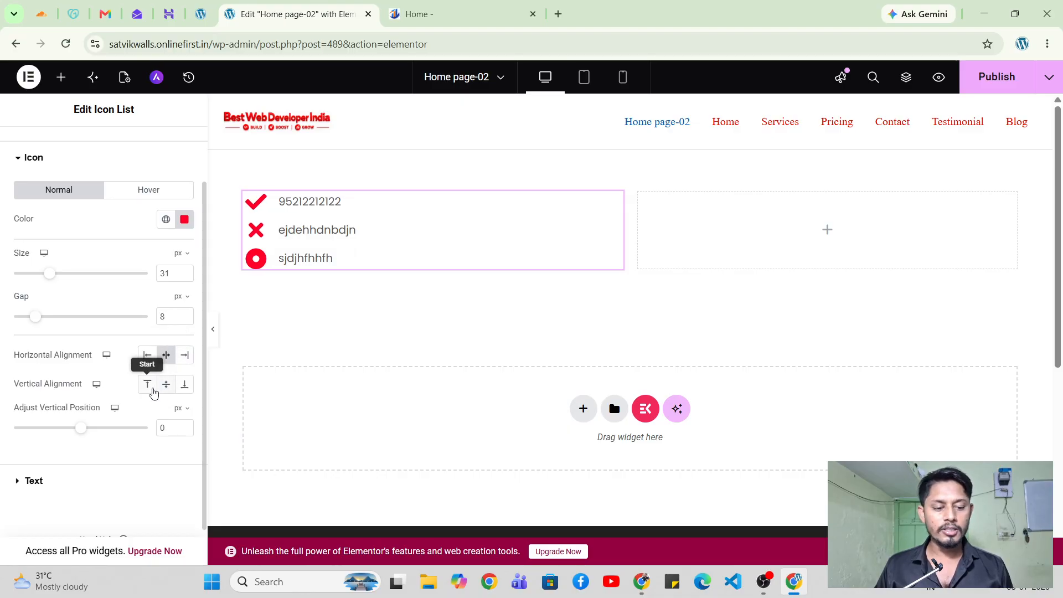
click(148, 386)
click(166, 386)
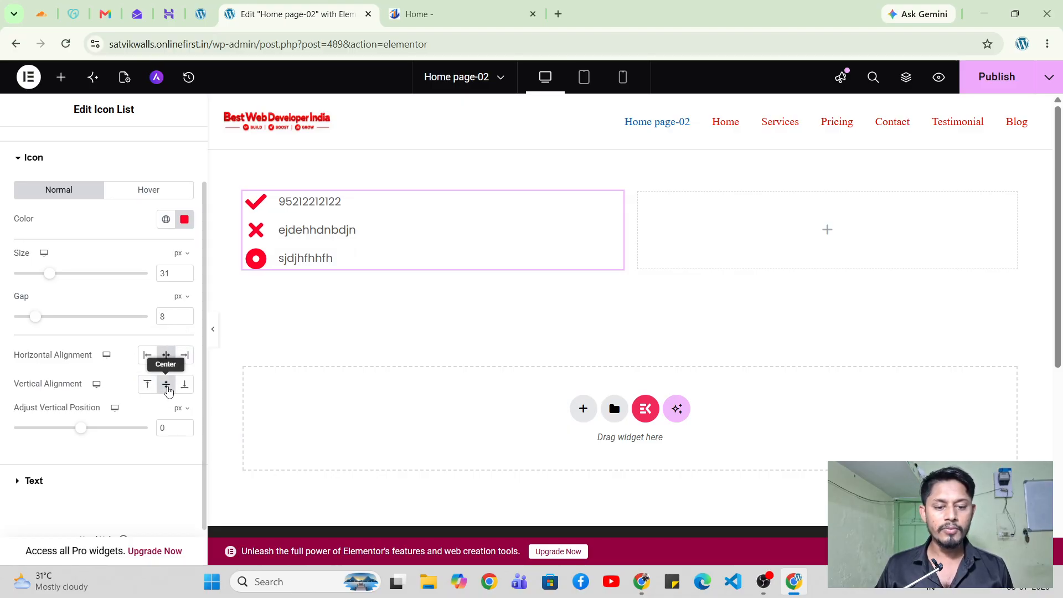
click(184, 387)
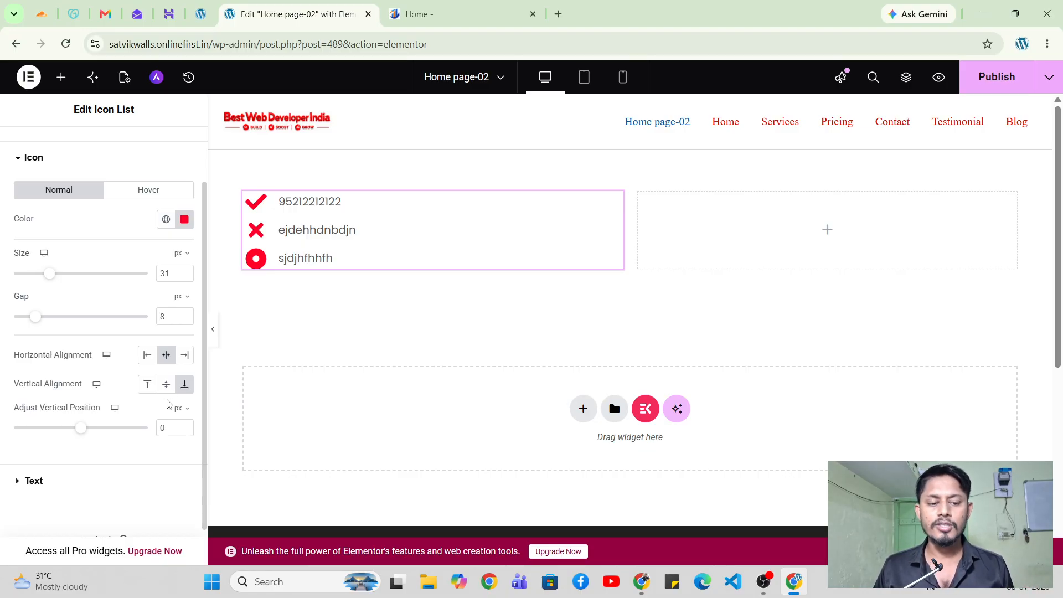
click(77, 482)
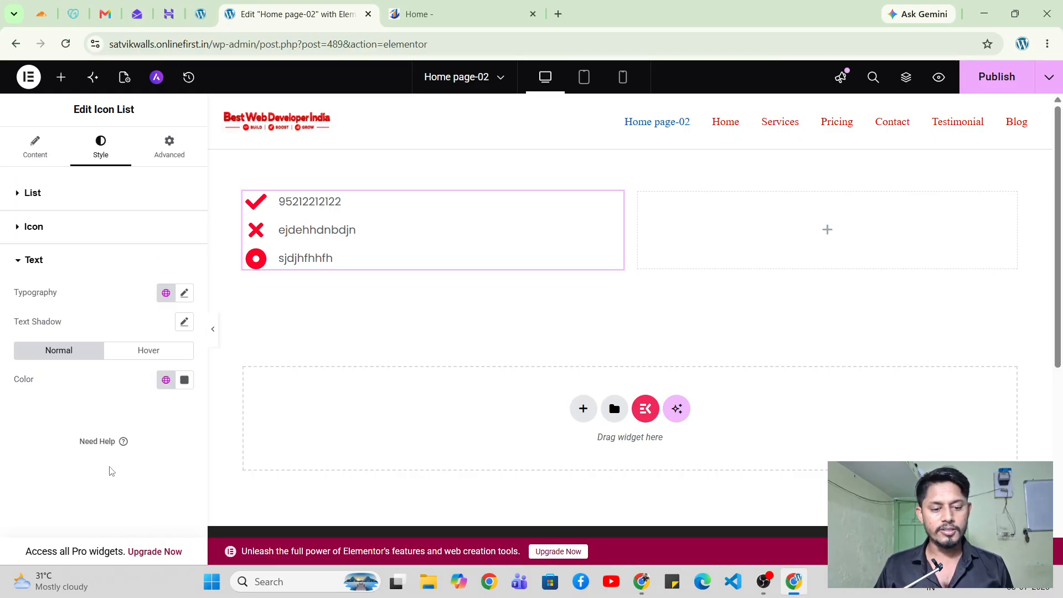
Keep the item text in Poppins at 400 (Normal) weight after previewing weights 600 and 800.
click(187, 294)
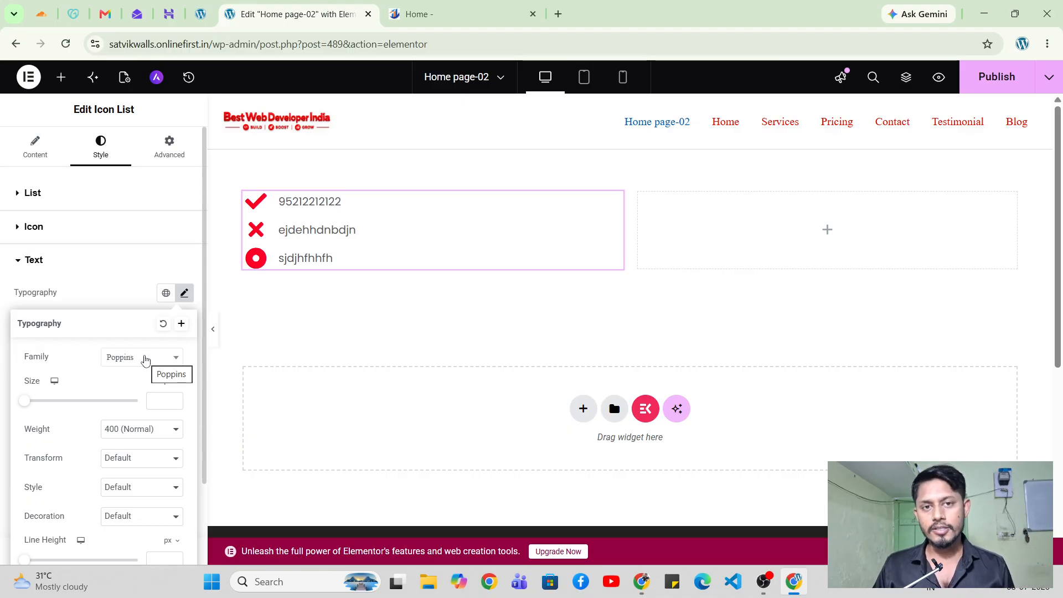
click(131, 427)
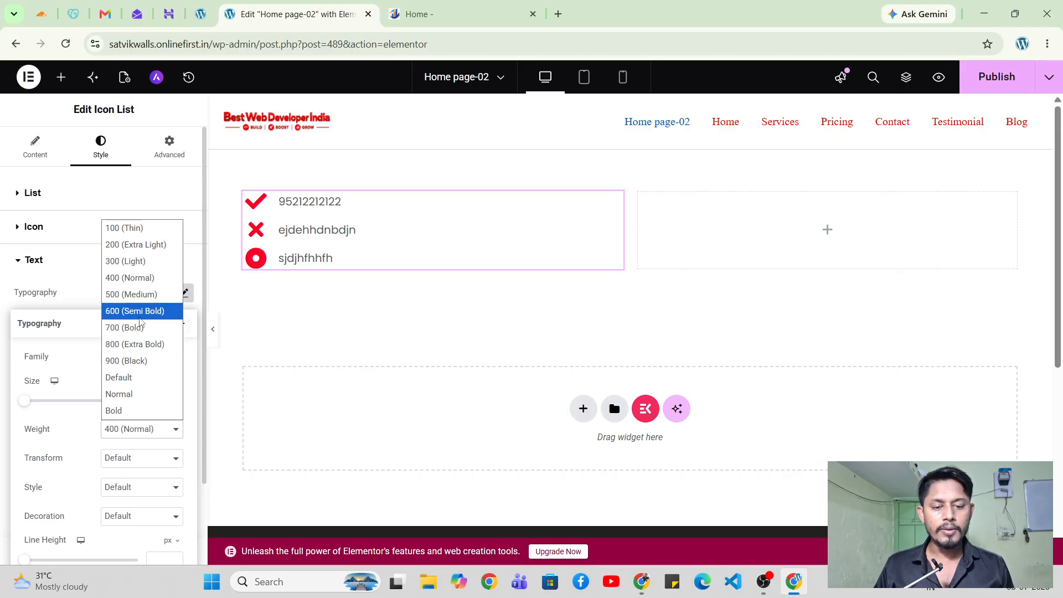
click(135, 311)
click(136, 429)
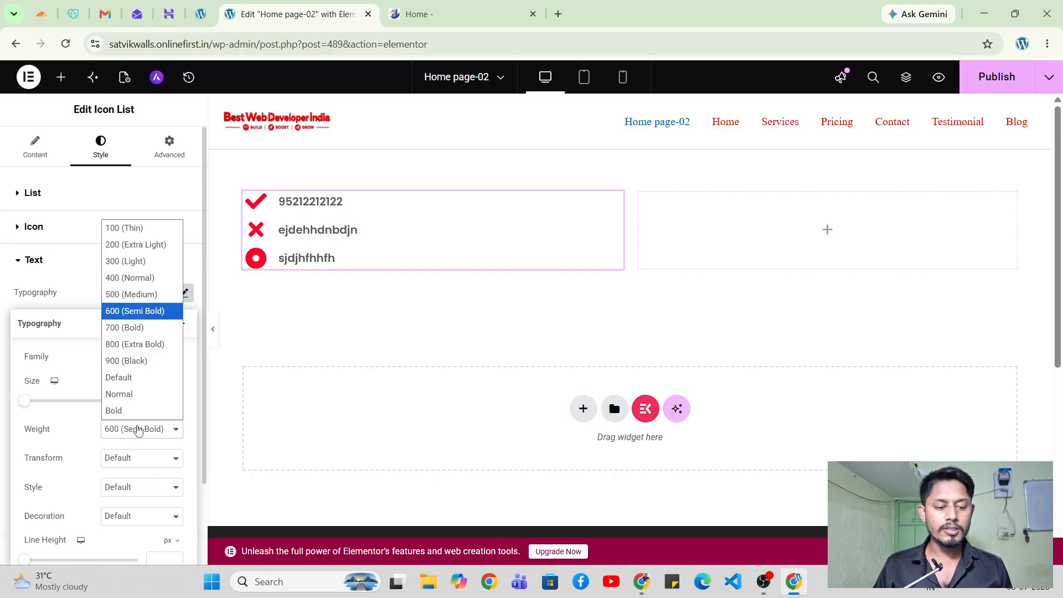
click(139, 345)
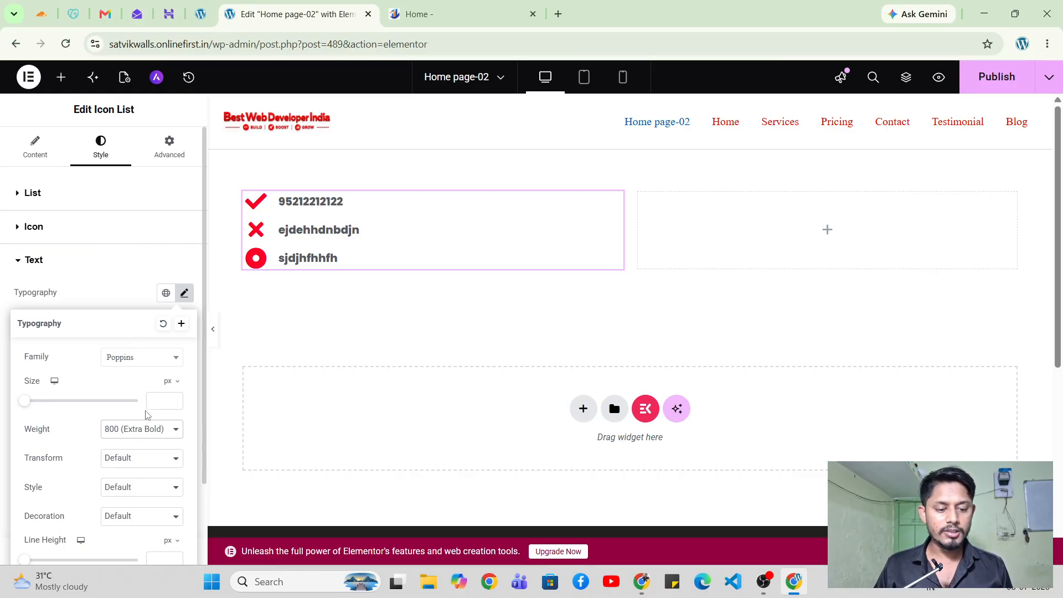
click(146, 432)
click(128, 278)
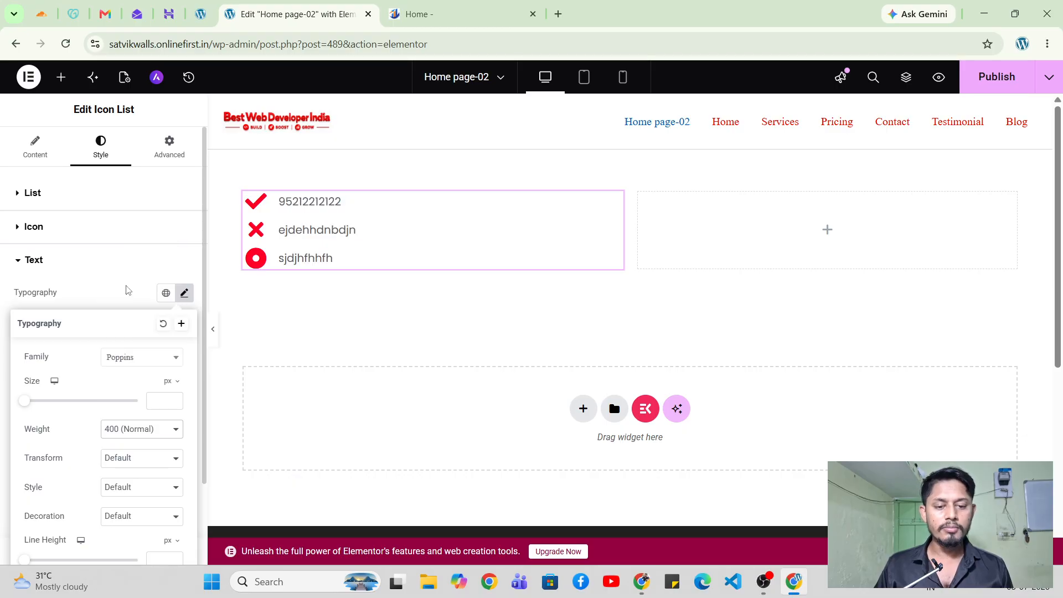
scroll(132, 372, down, 1)
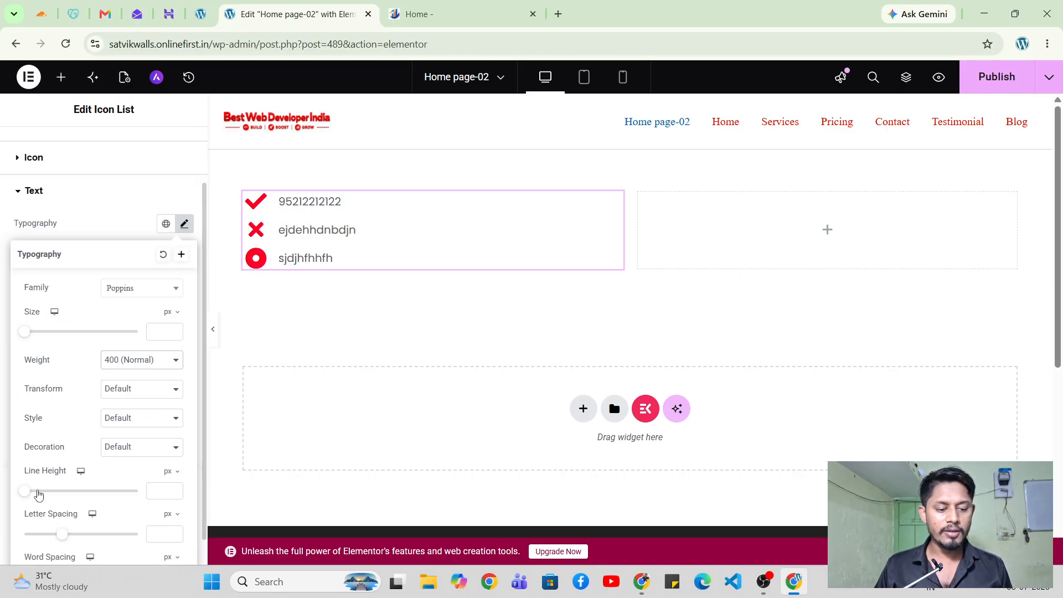
click(118, 236)
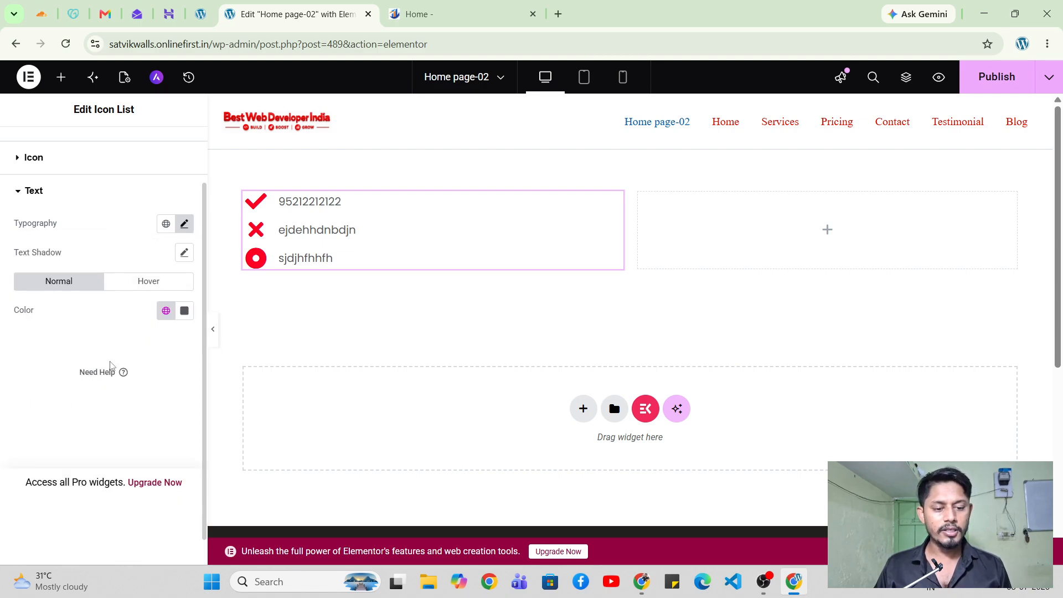
Change the three Icon List item texts from grey to blue (#2282F6) in Style > Text.
click(184, 313)
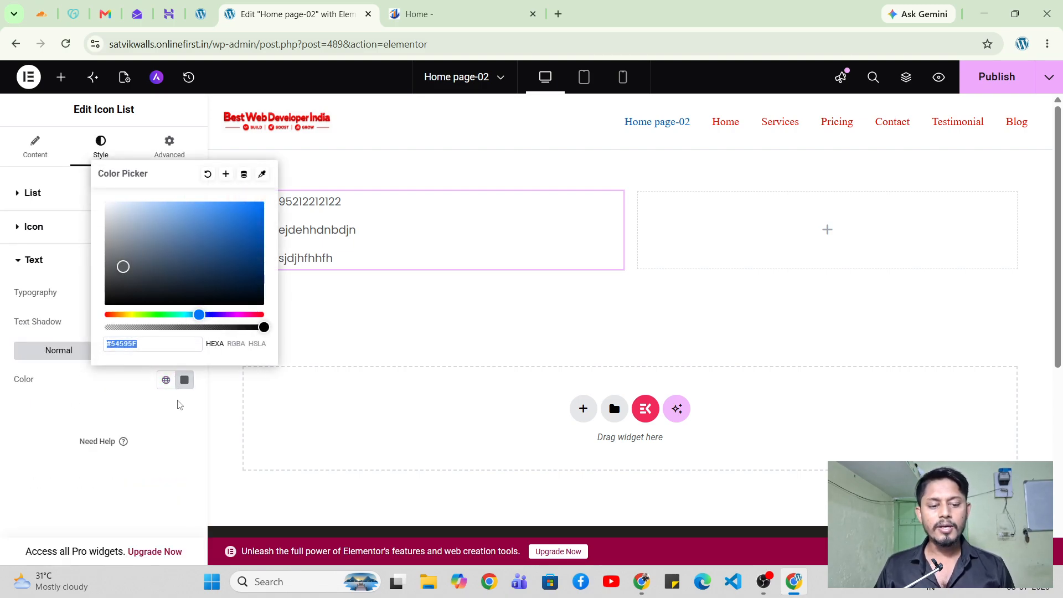
mouse_move(136, 279)
mouse_down()
mouse_move(148, 254)
mouse_move(242, 204)
mouse_move(261, 209)
mouse_up()
click(335, 328)
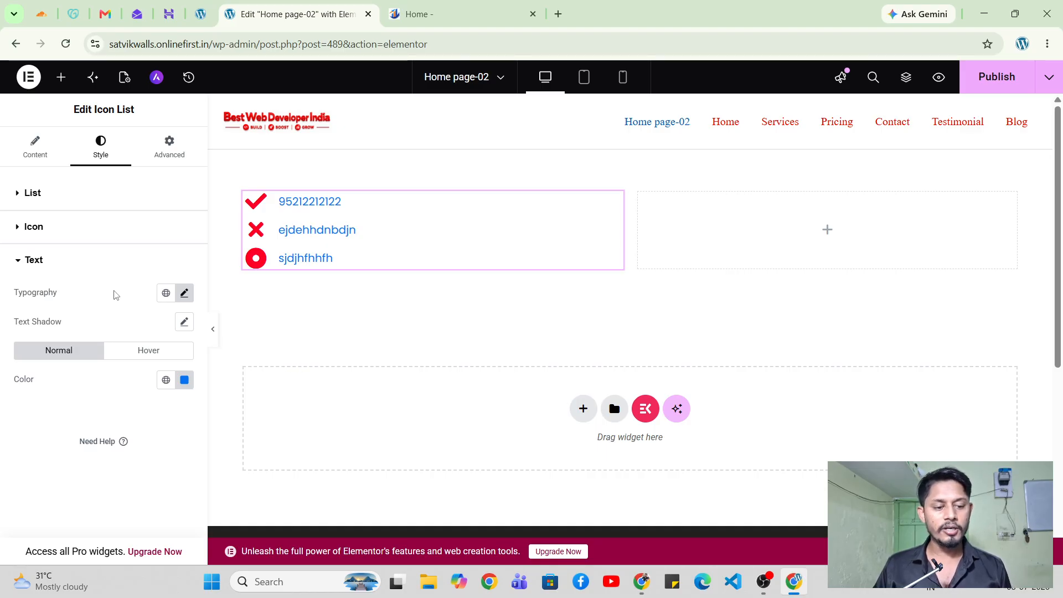
click(77, 259)
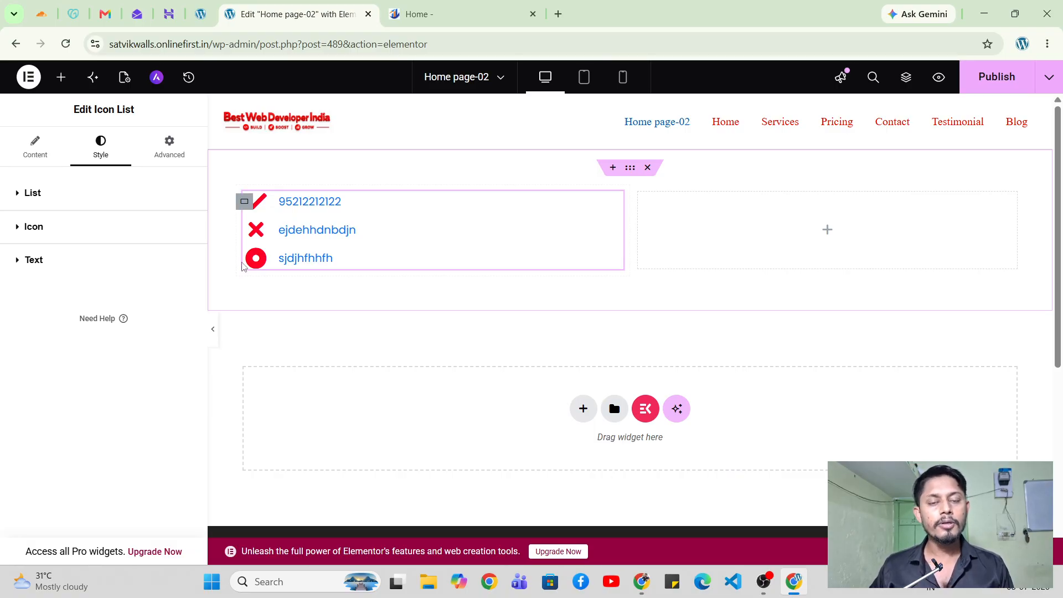
key(alt+Tab)
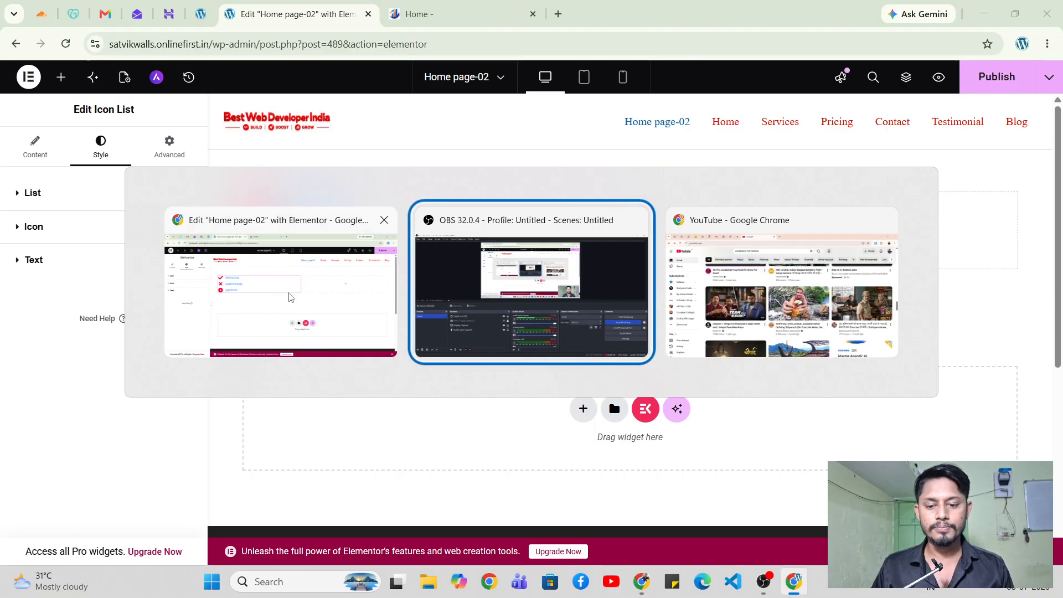